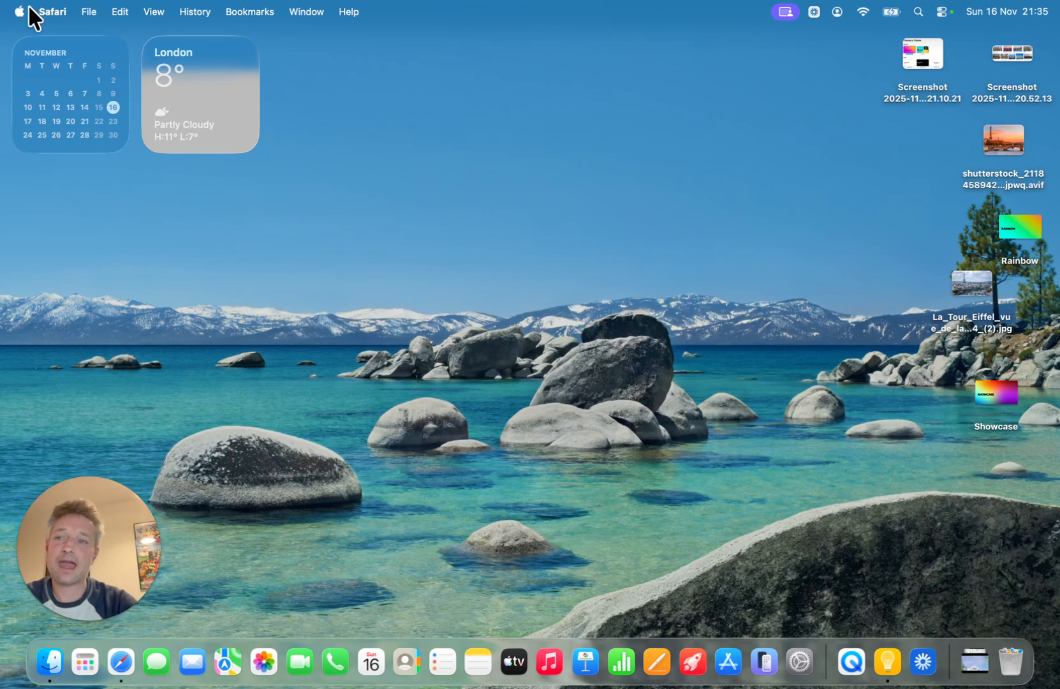
Bring up the Force Quit window, start force-quitting Safari, cancel the request and close the window.
click(21, 11)
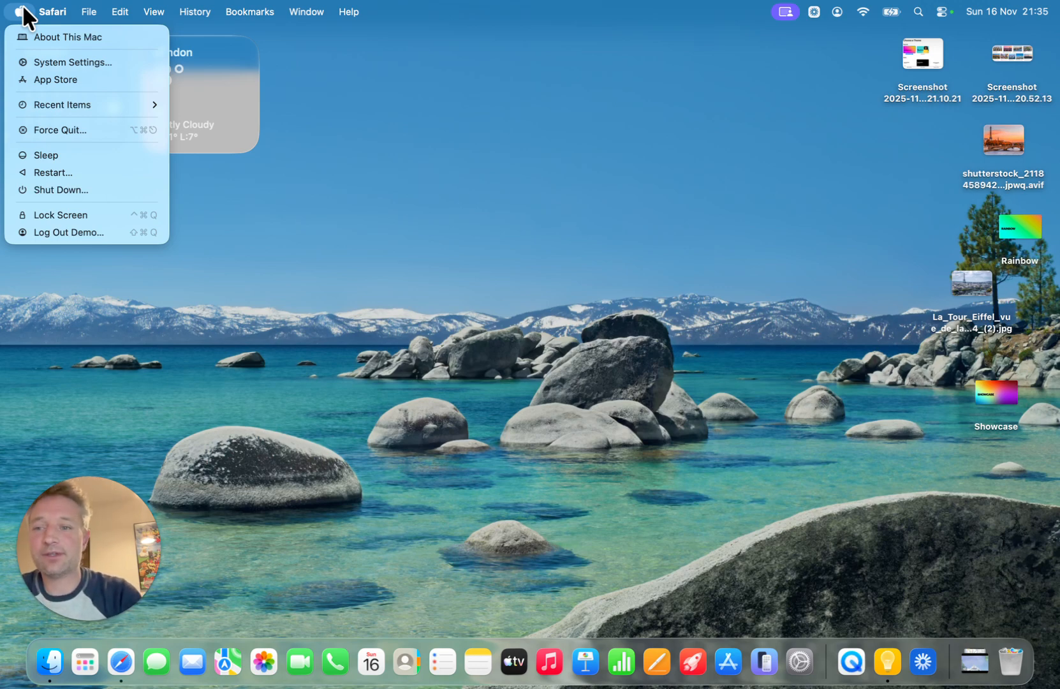
click(85, 130)
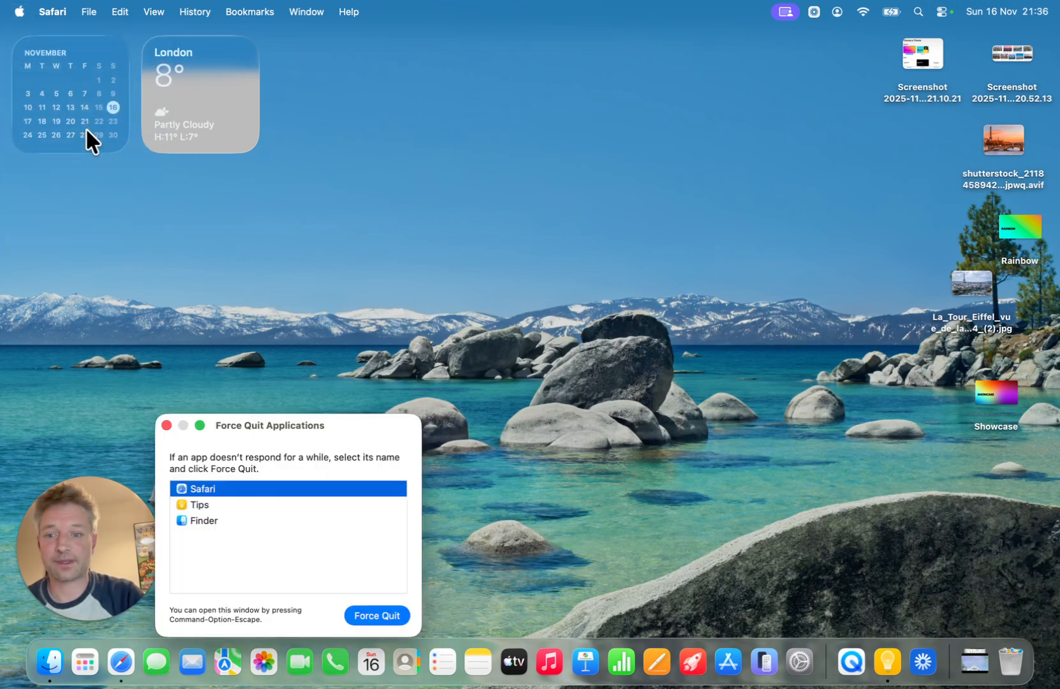
drag(289, 416, 265, 264)
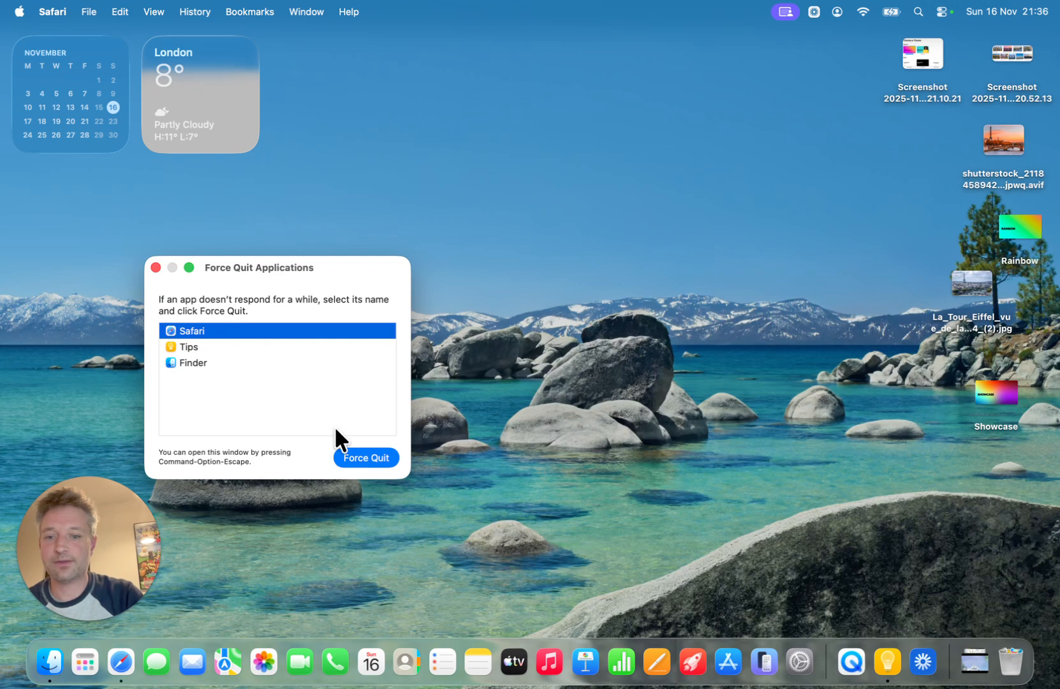
click(361, 454)
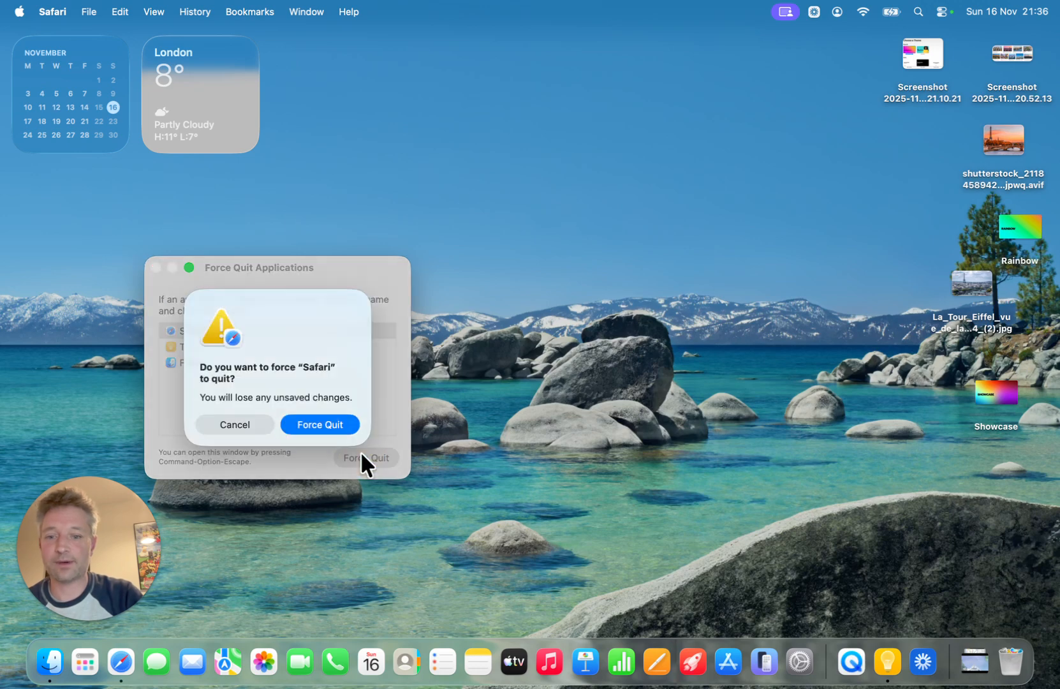
click(246, 423)
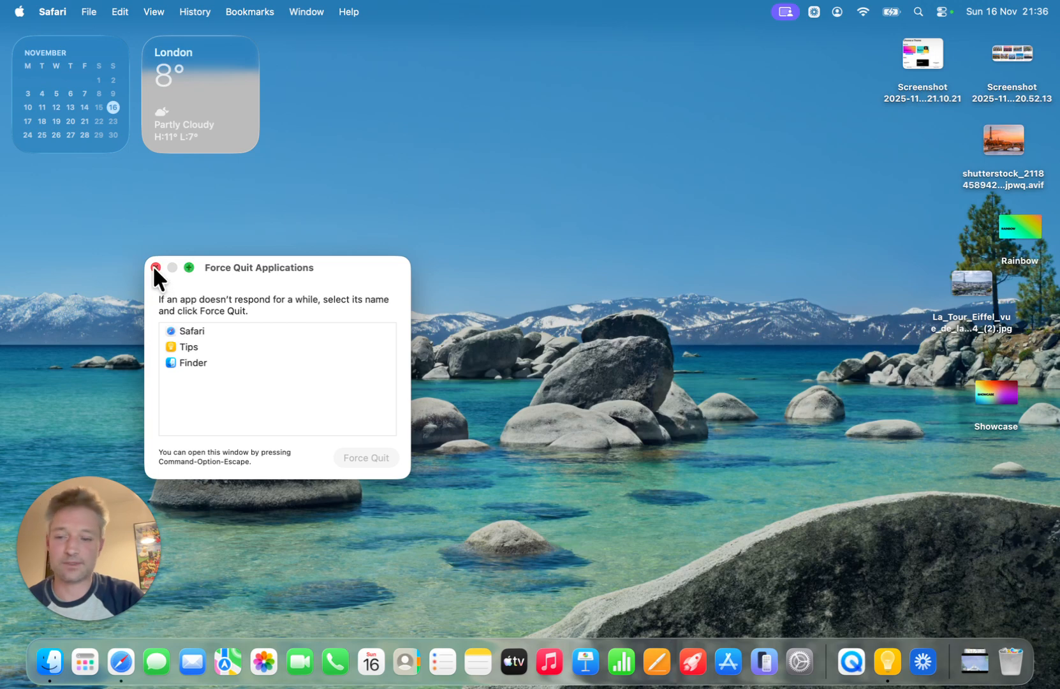
click(155, 267)
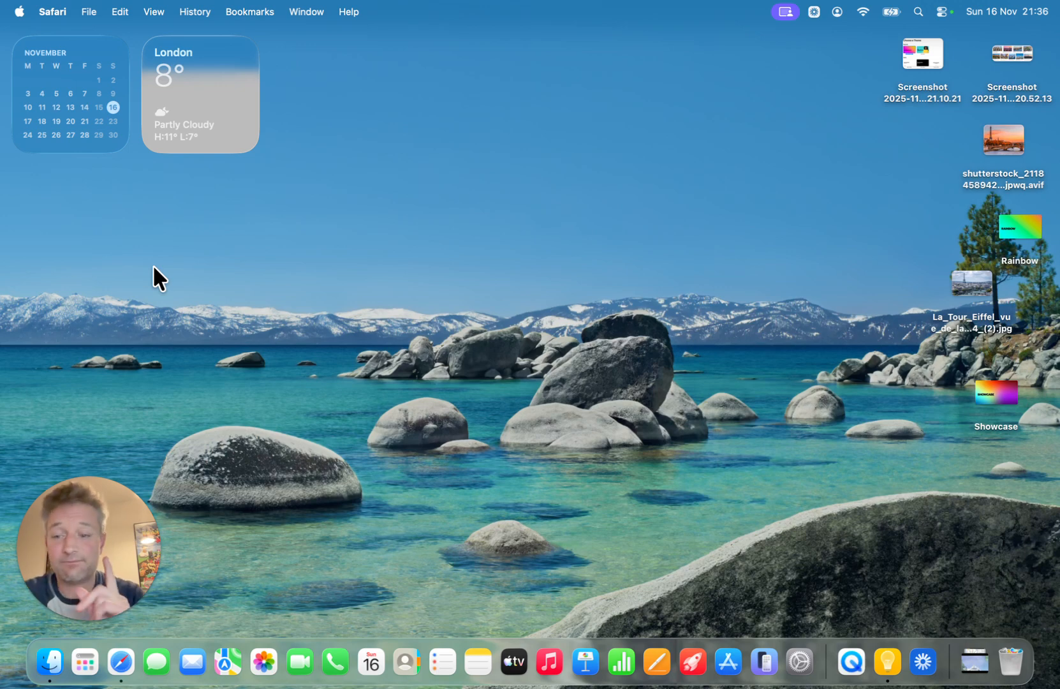
Examine the system-wide commands, and switch to Finder to look through its application, editing, window and help commands.
click(20, 12)
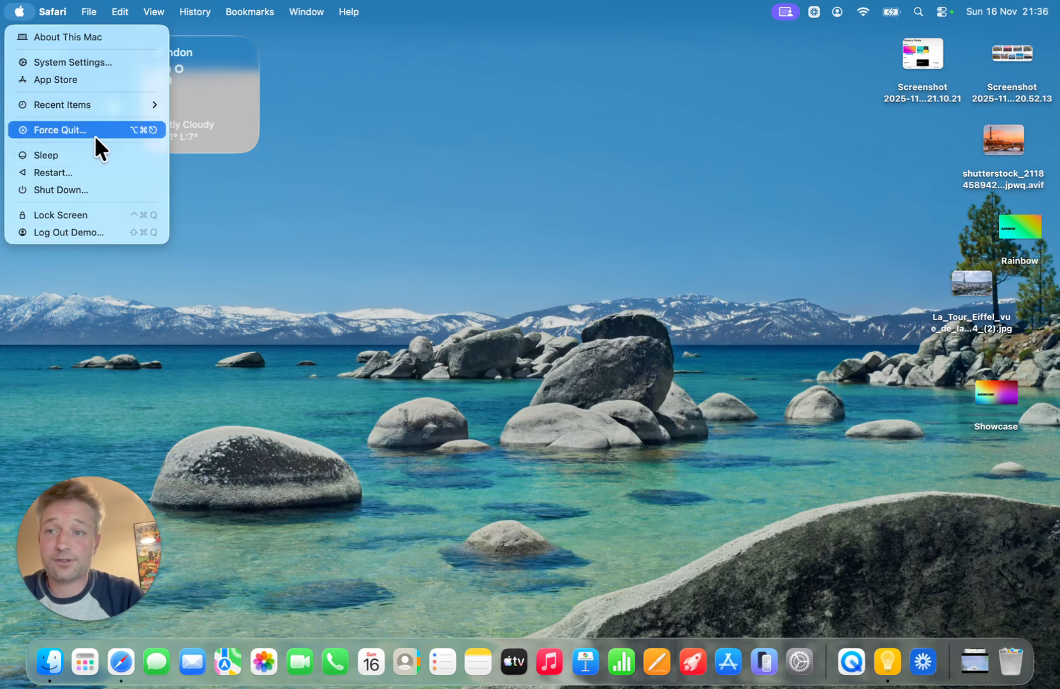
click(374, 105)
click(53, 10)
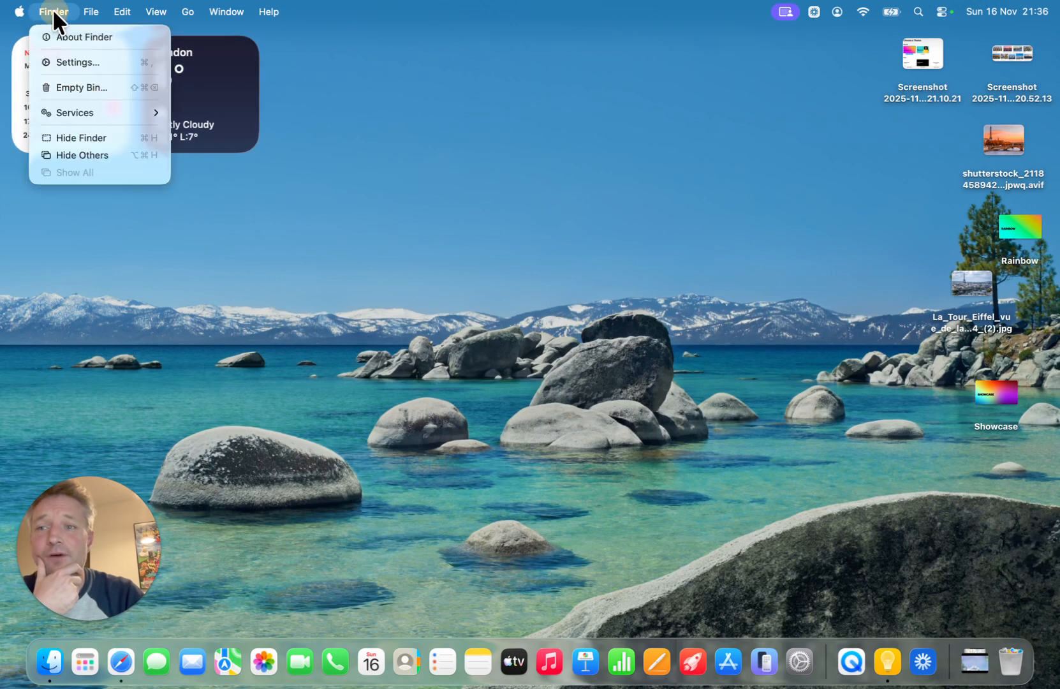
mouse_move(268, 9)
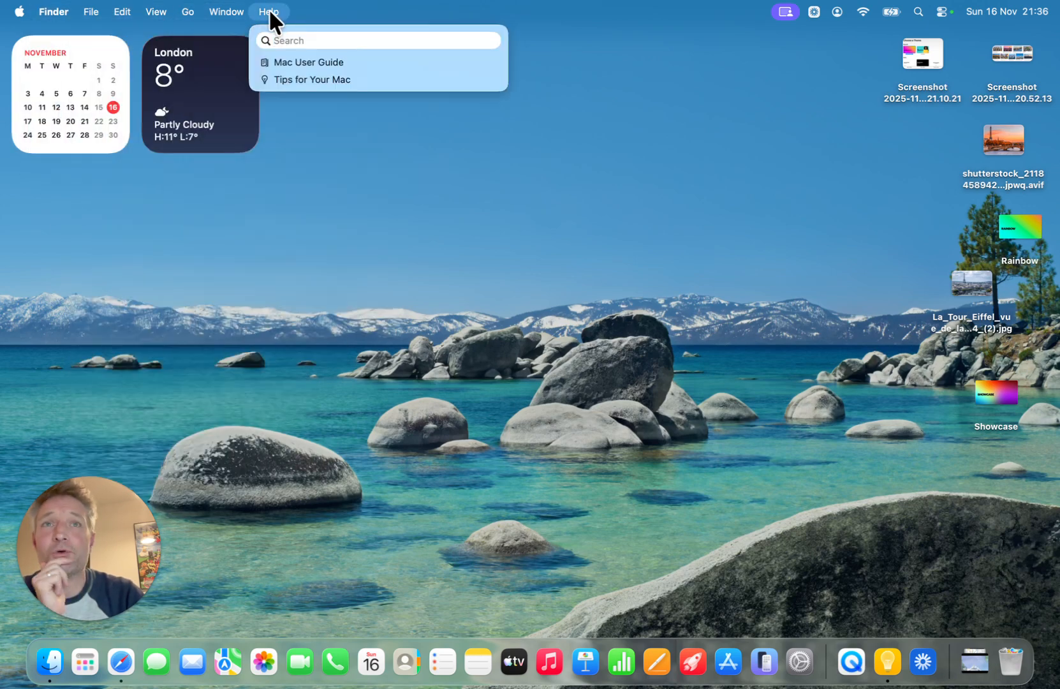
mouse_move(217, 9)
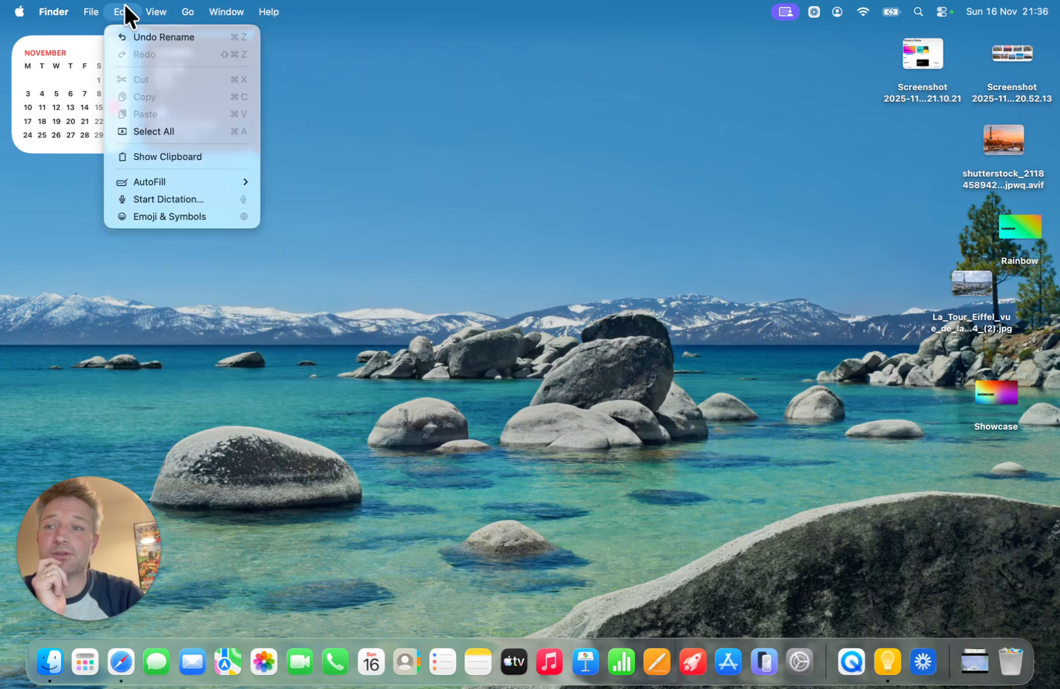
mouse_move(64, 10)
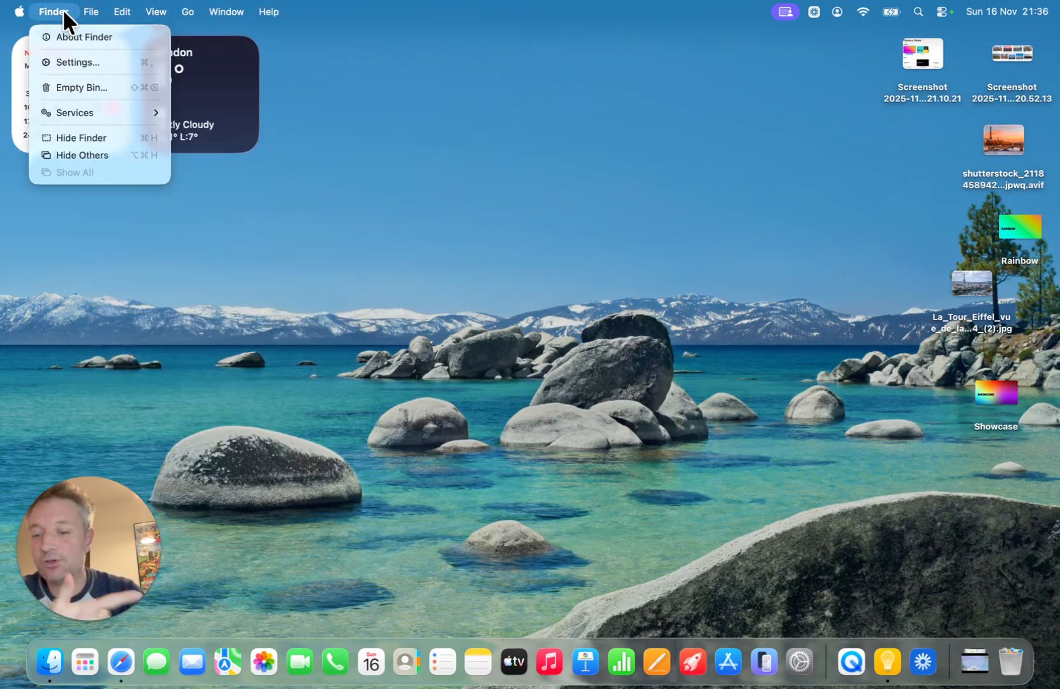
mouse_move(122, 11)
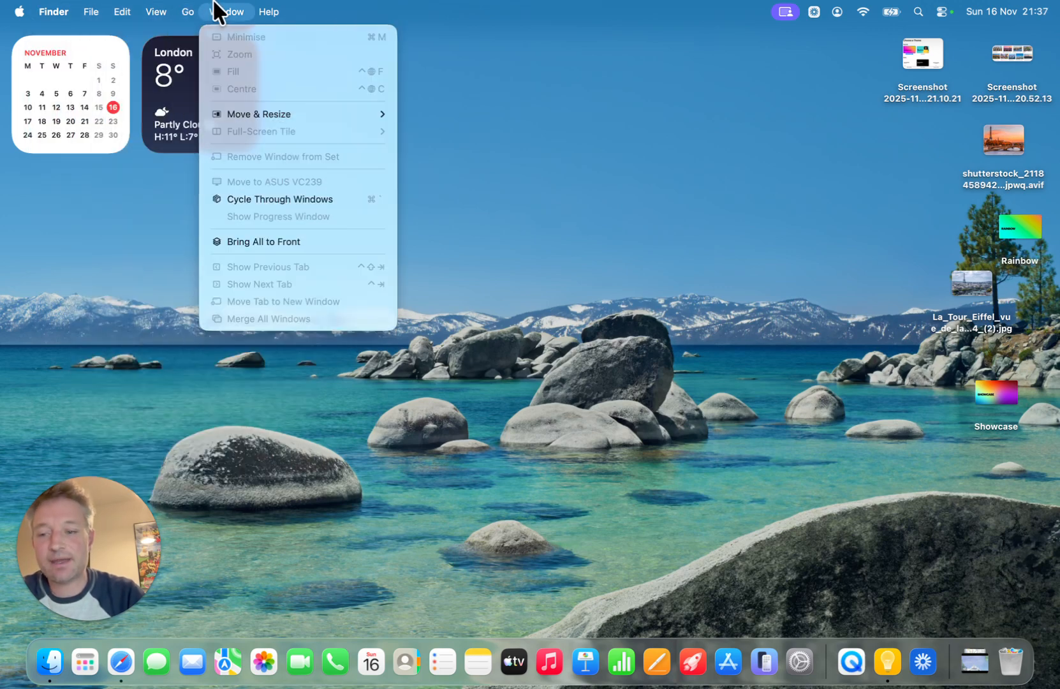
click(423, 197)
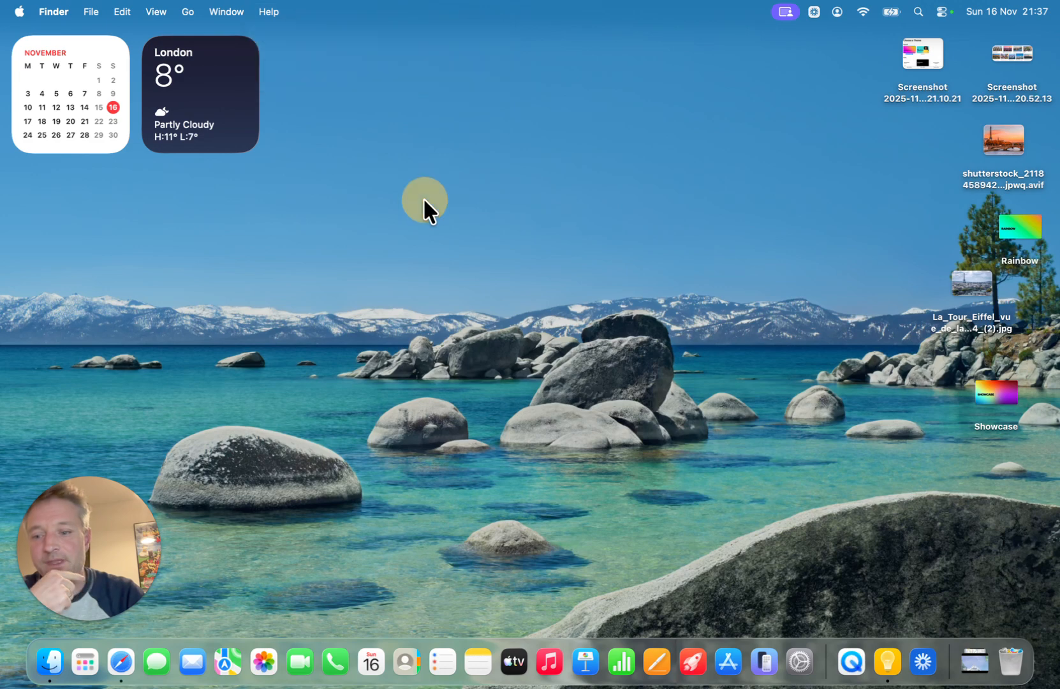
Open Safari to view its history and bookmark commands, and close its window.
click(124, 667)
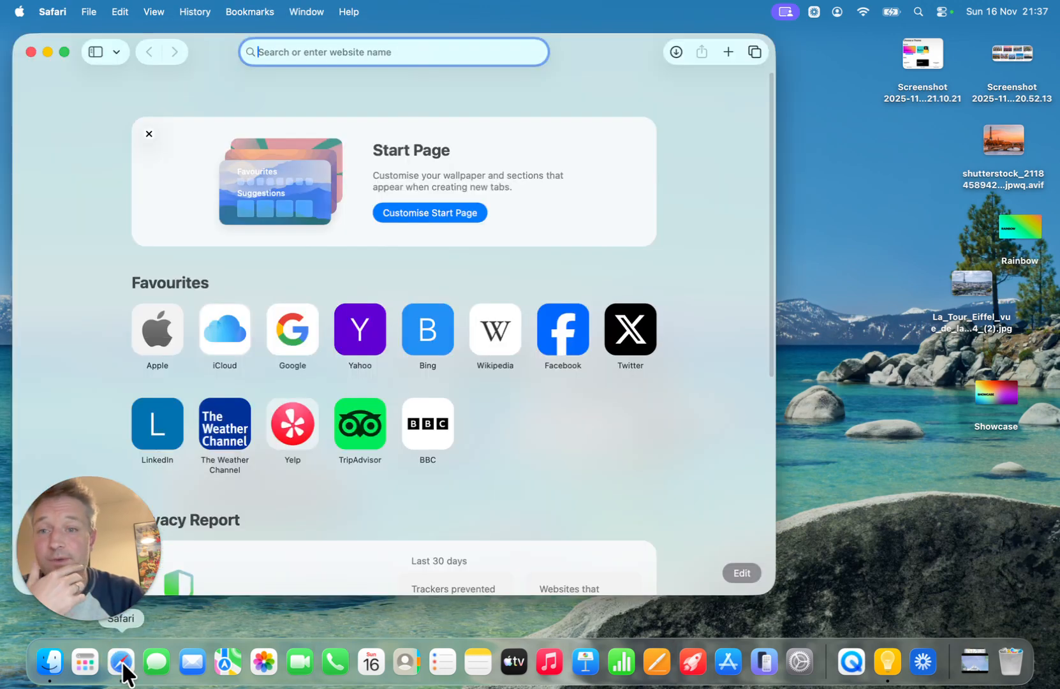
click(192, 7)
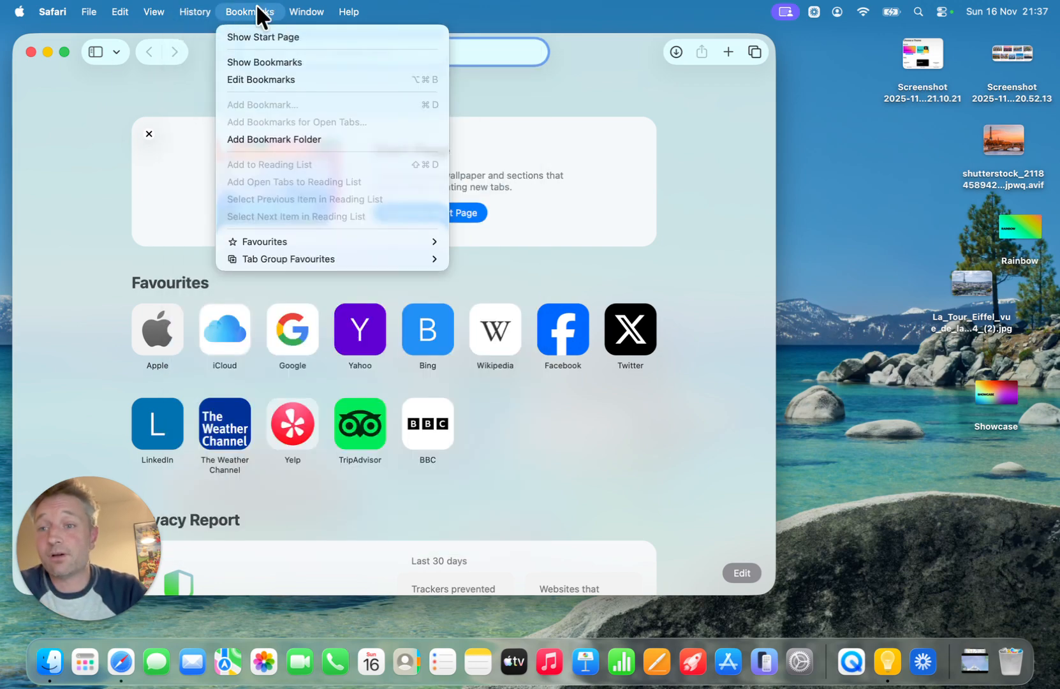
click(27, 54)
click(29, 51)
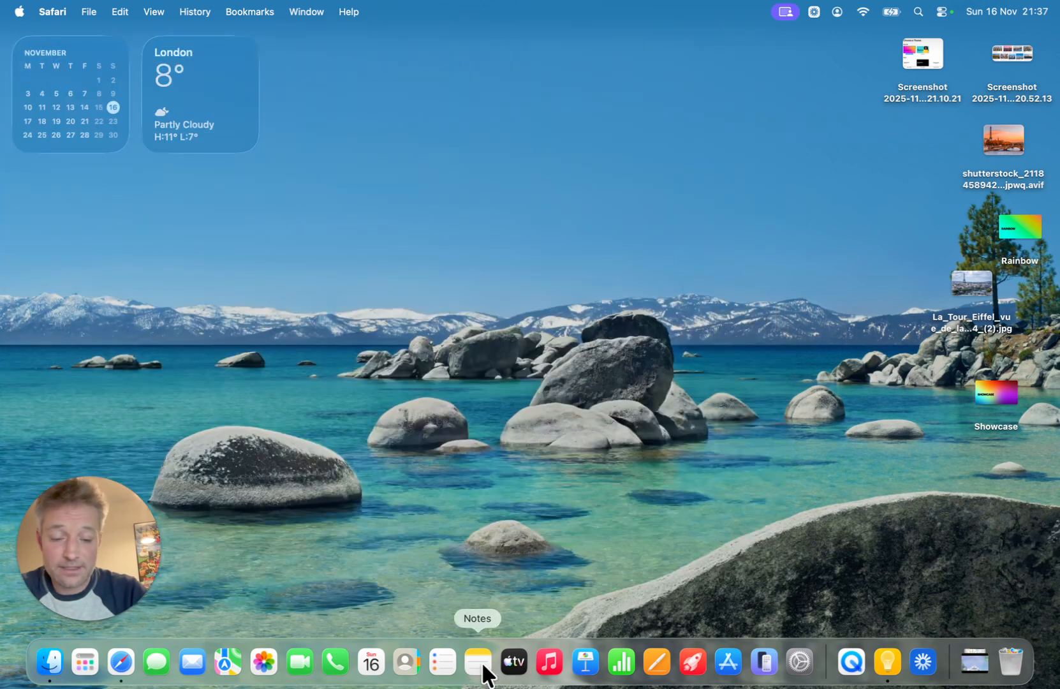
Open Pages and look through its formatting and arranging commands.
click(655, 664)
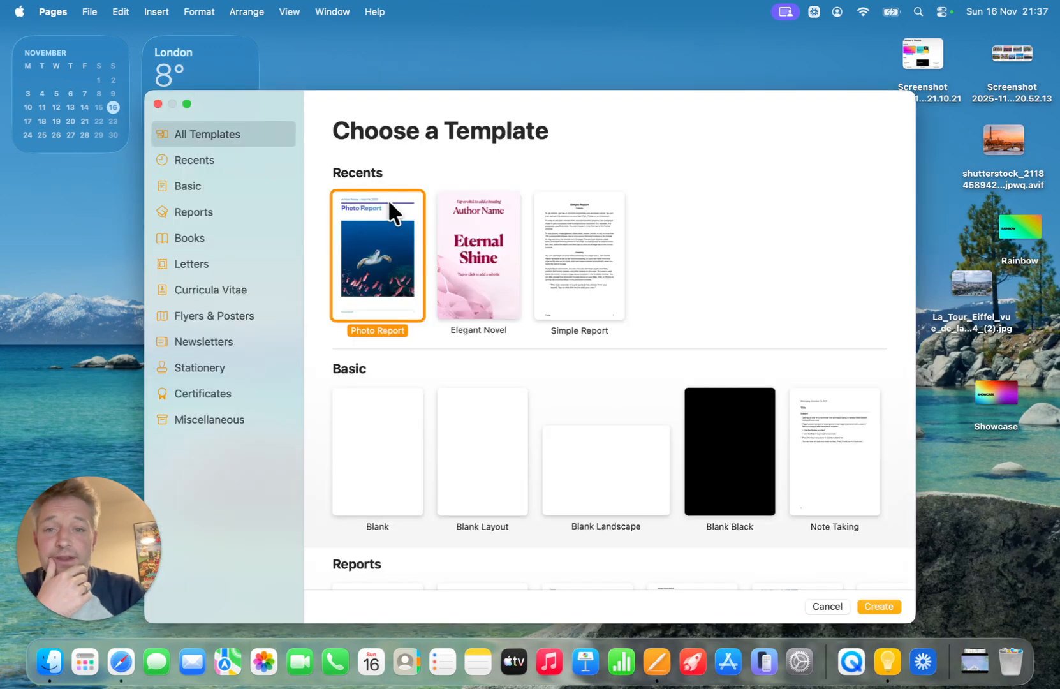
click(196, 11)
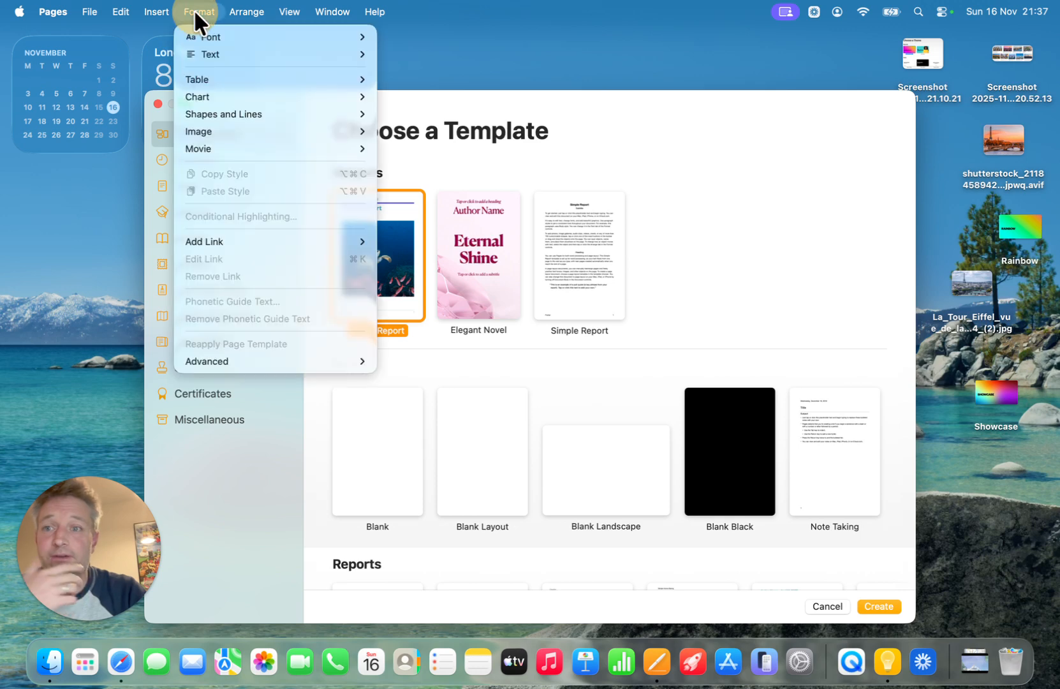
mouse_move(228, 10)
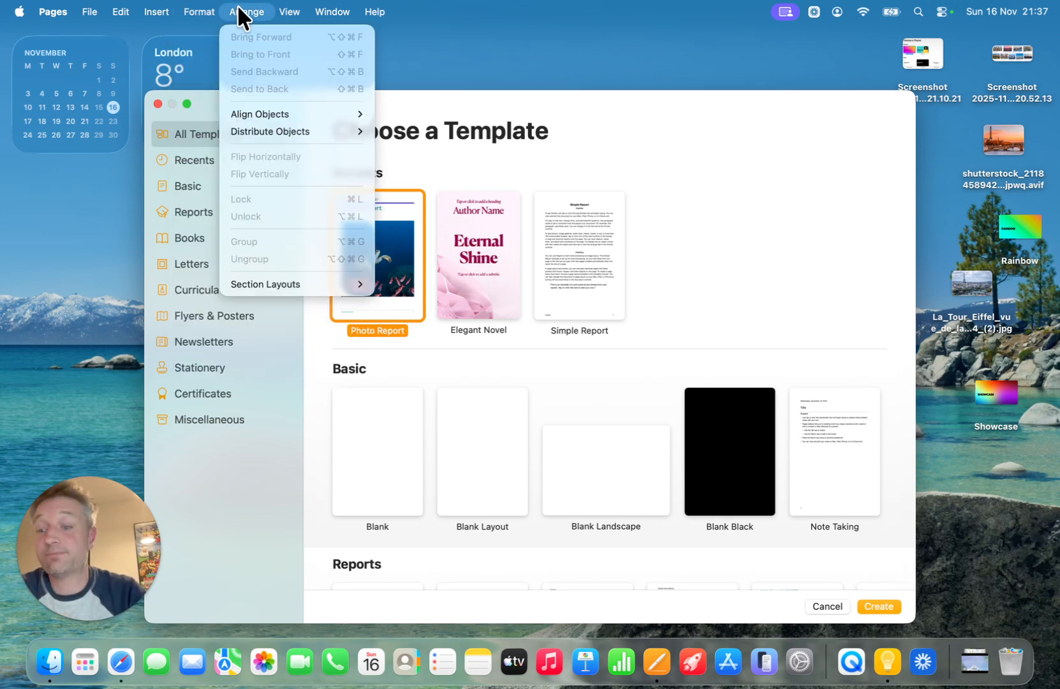
click(425, 103)
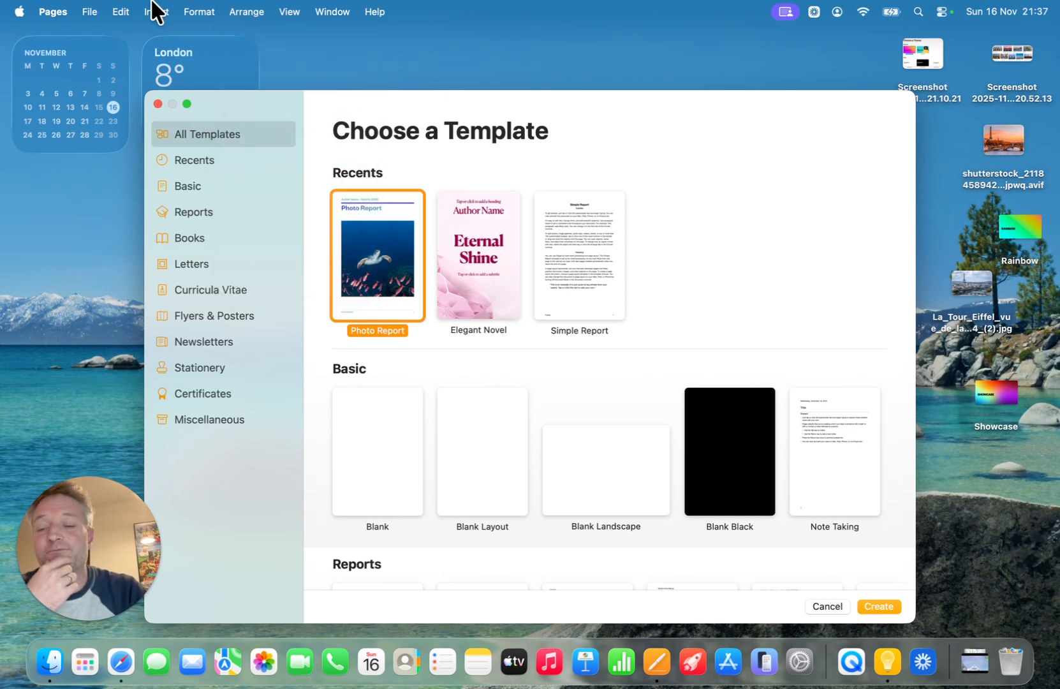
Examine the editing and formatting commands in Pages, down to the Mask With Shape options for images.
click(93, 11)
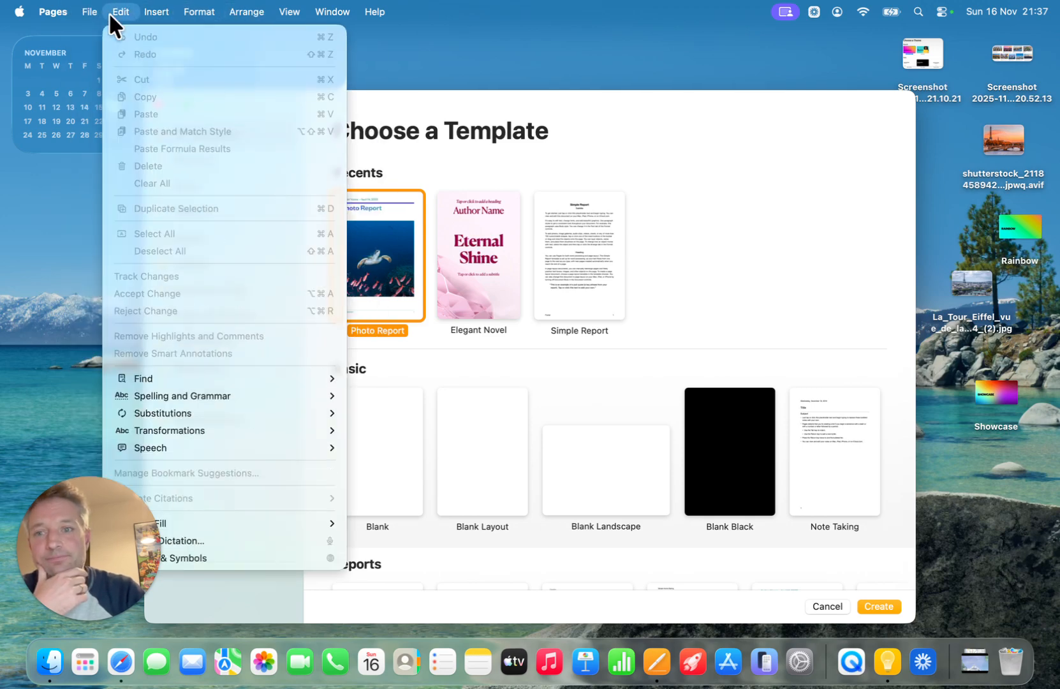
mouse_move(64, 11)
mouse_move(121, 12)
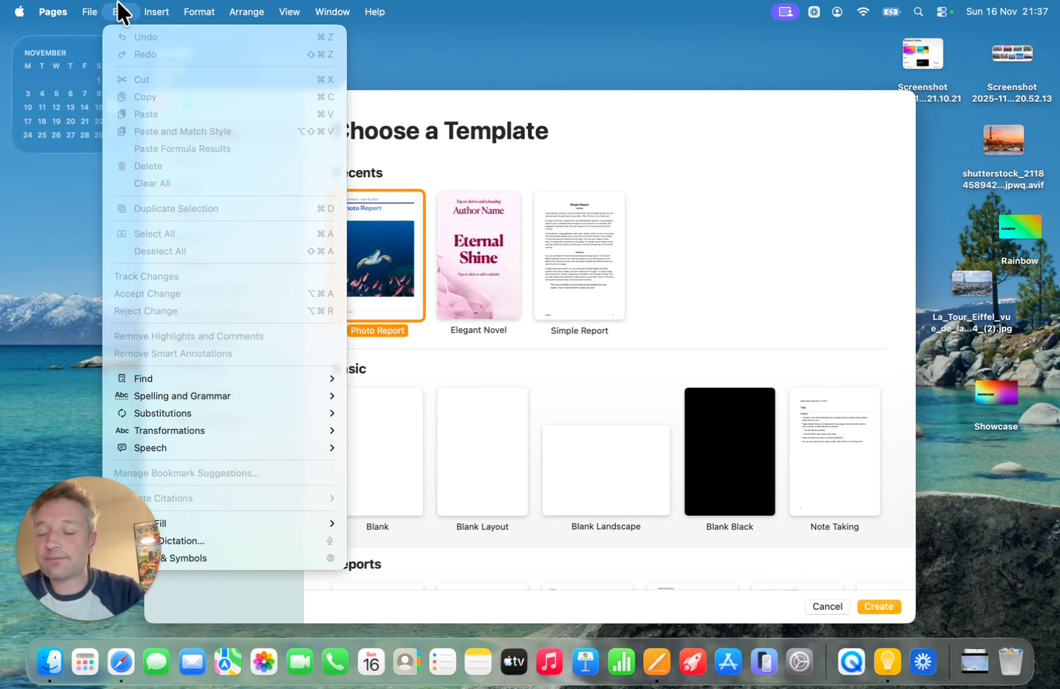
mouse_move(189, 9)
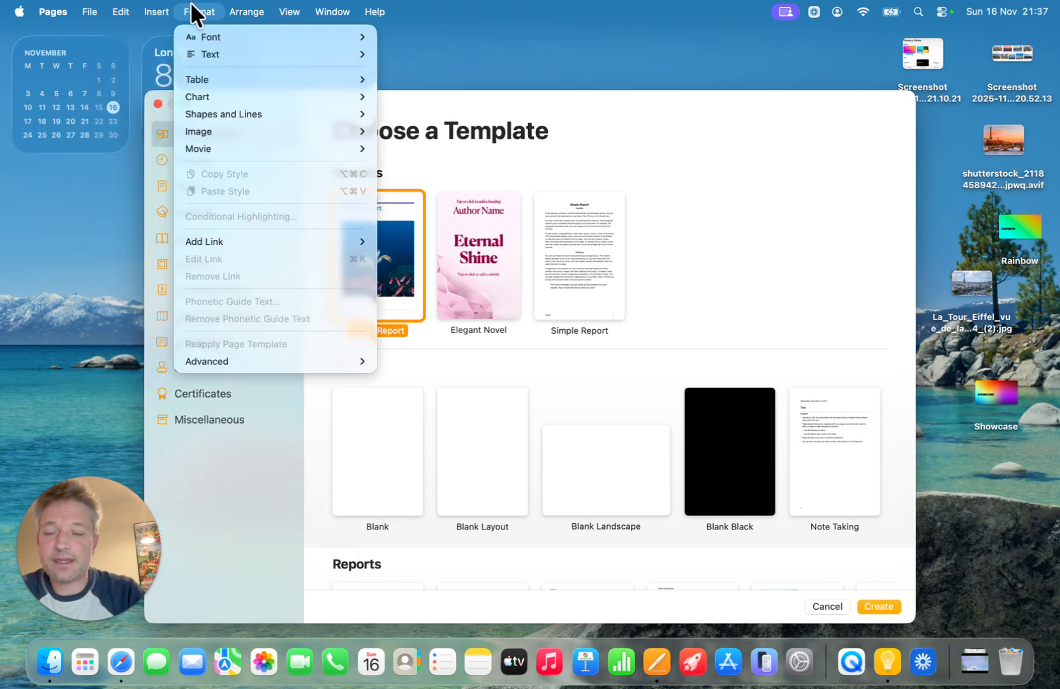
mouse_move(275, 98)
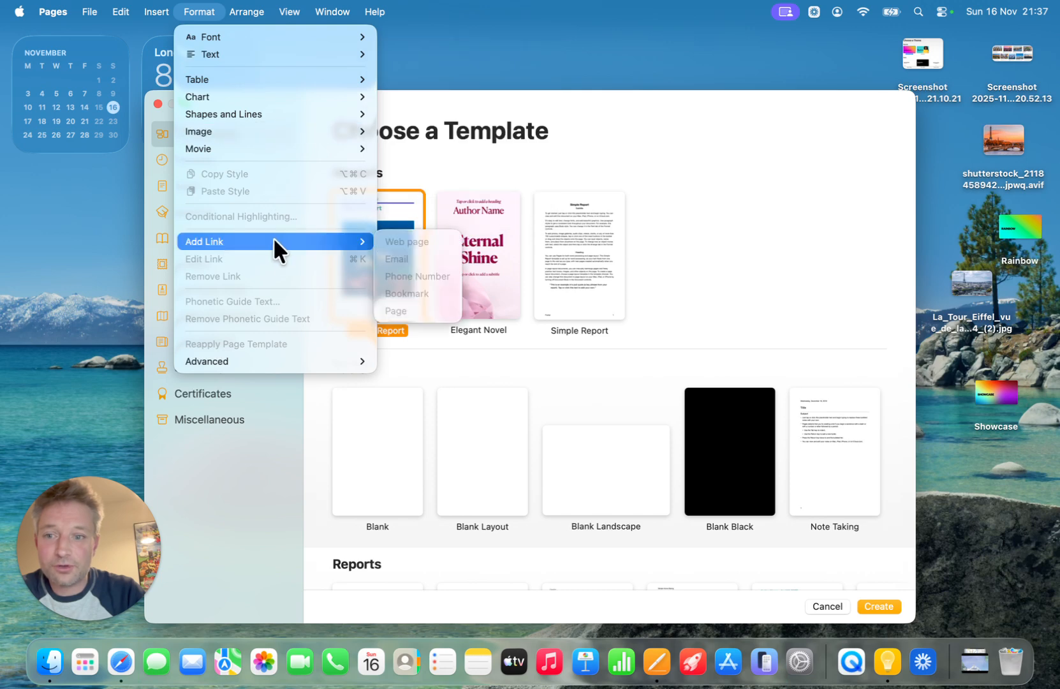
mouse_move(272, 132)
mouse_move(408, 165)
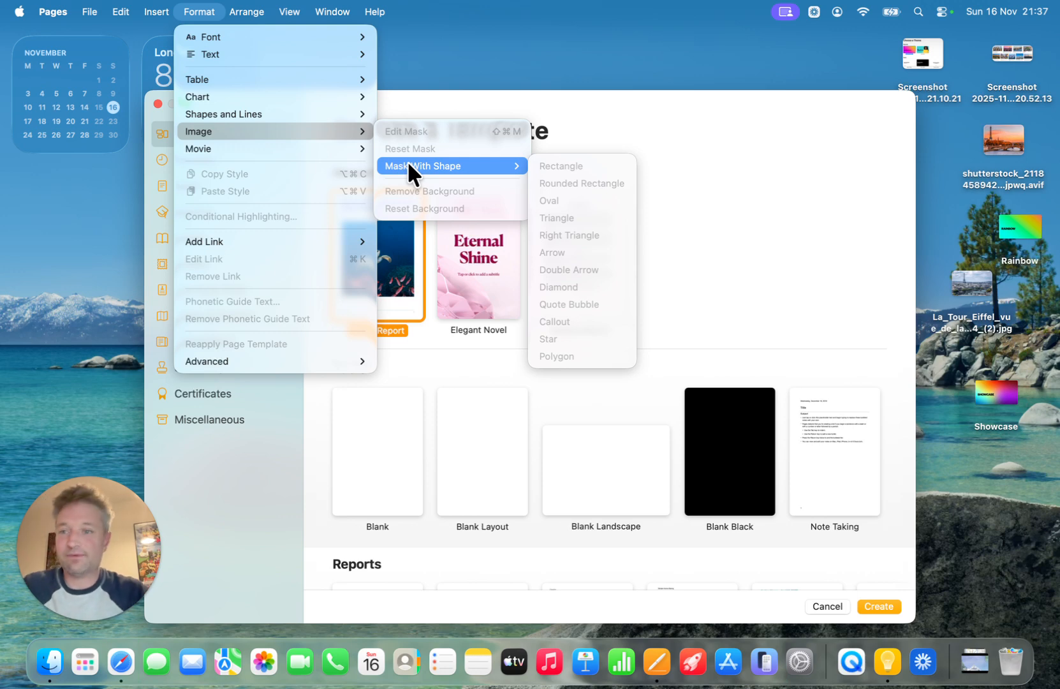
click(197, 9)
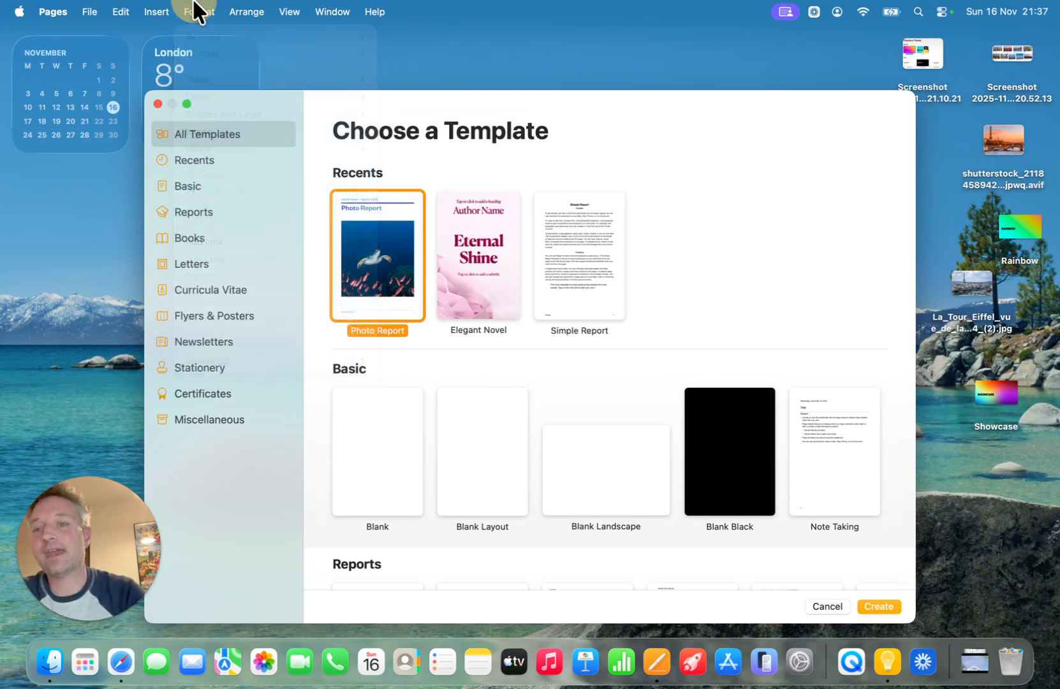
Search the Pages help for "mask with shape" and reveal where the Image > Mask With Shape command is located.
click(380, 11)
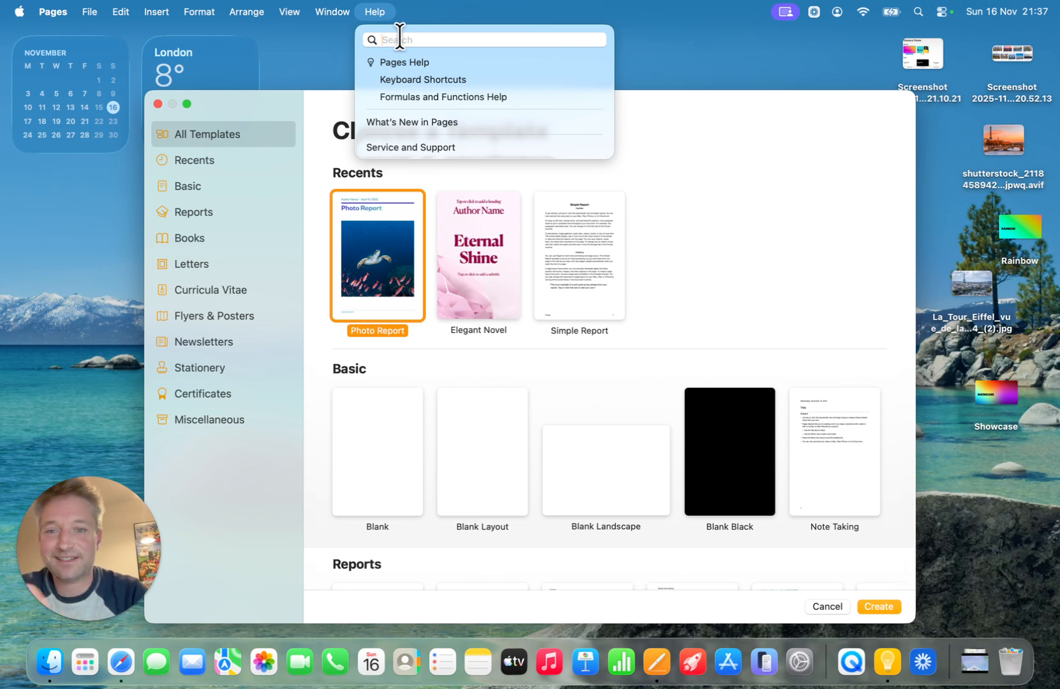
text(mask)
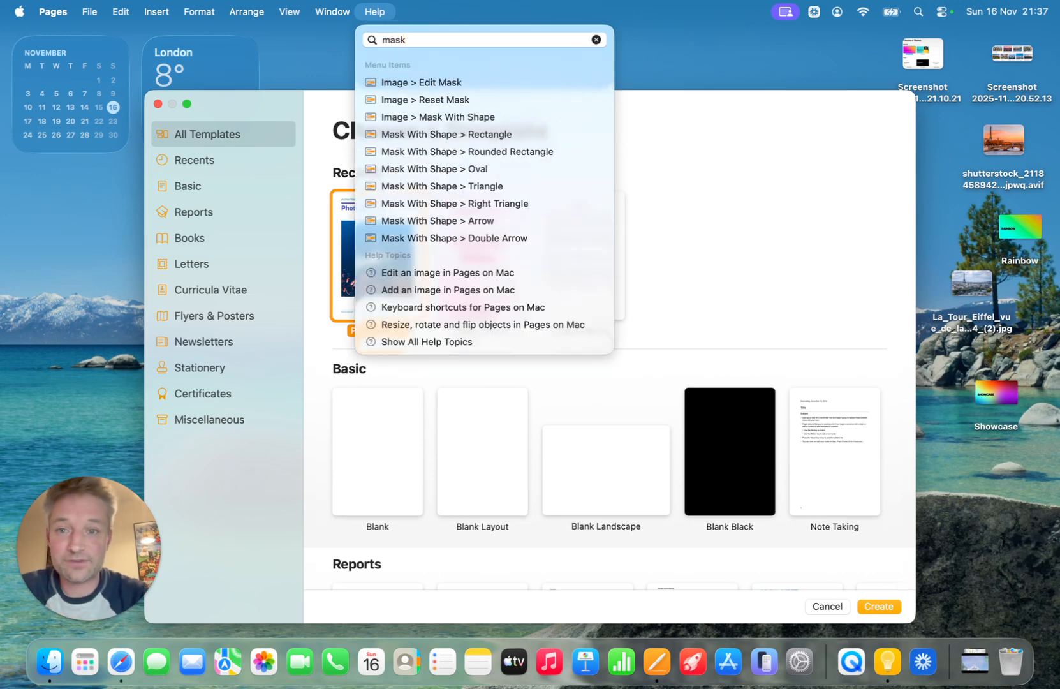
text( with )
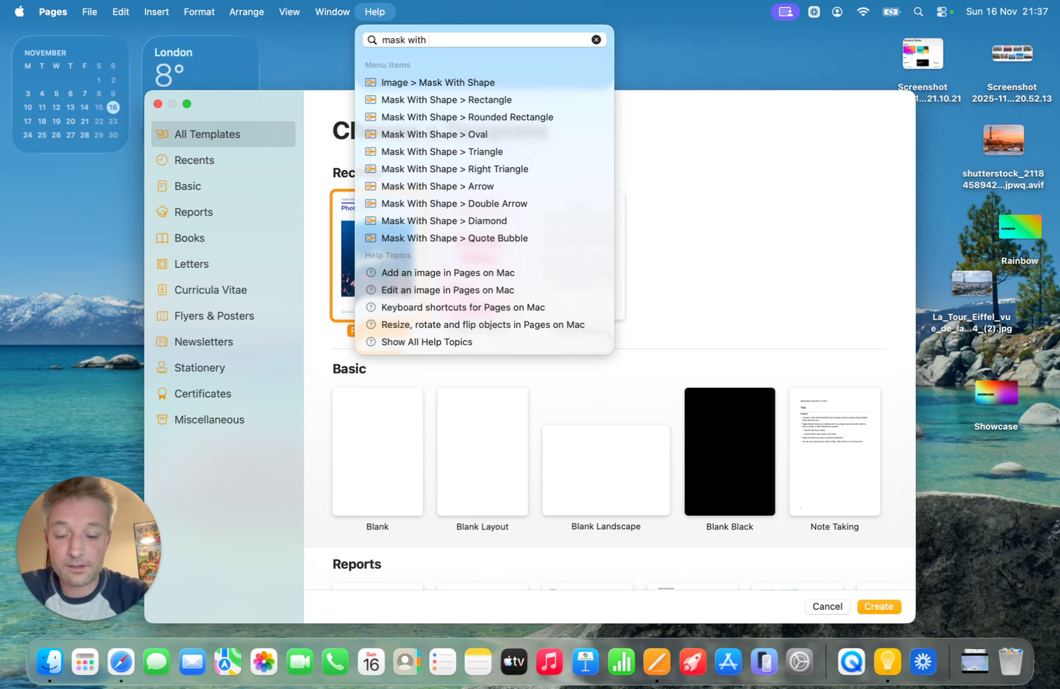
text(shape)
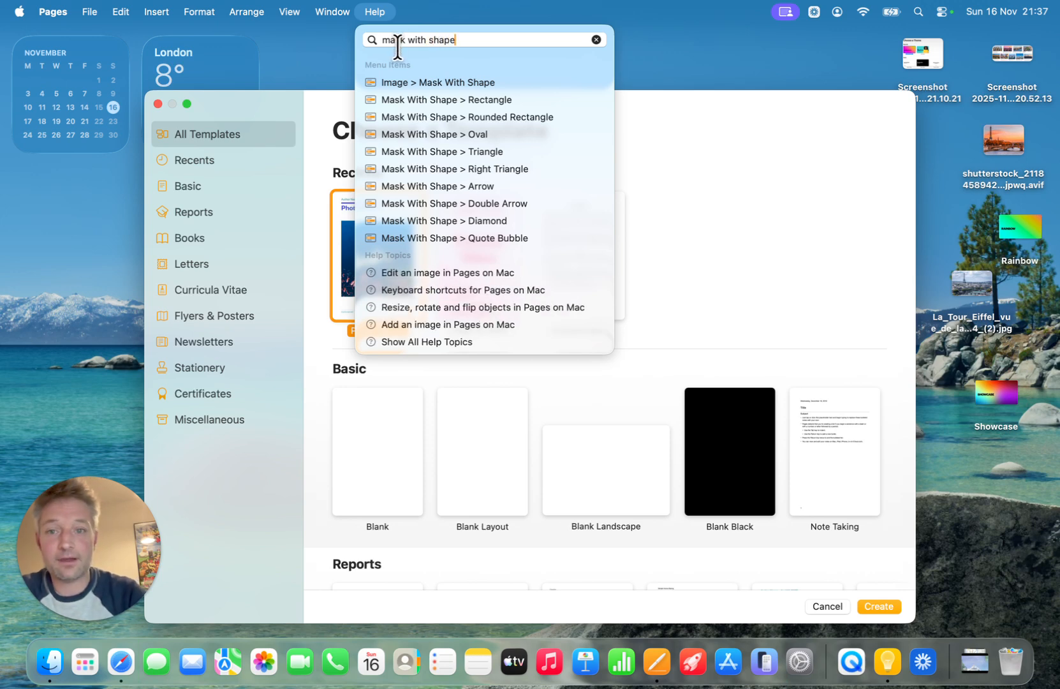
mouse_move(401, 82)
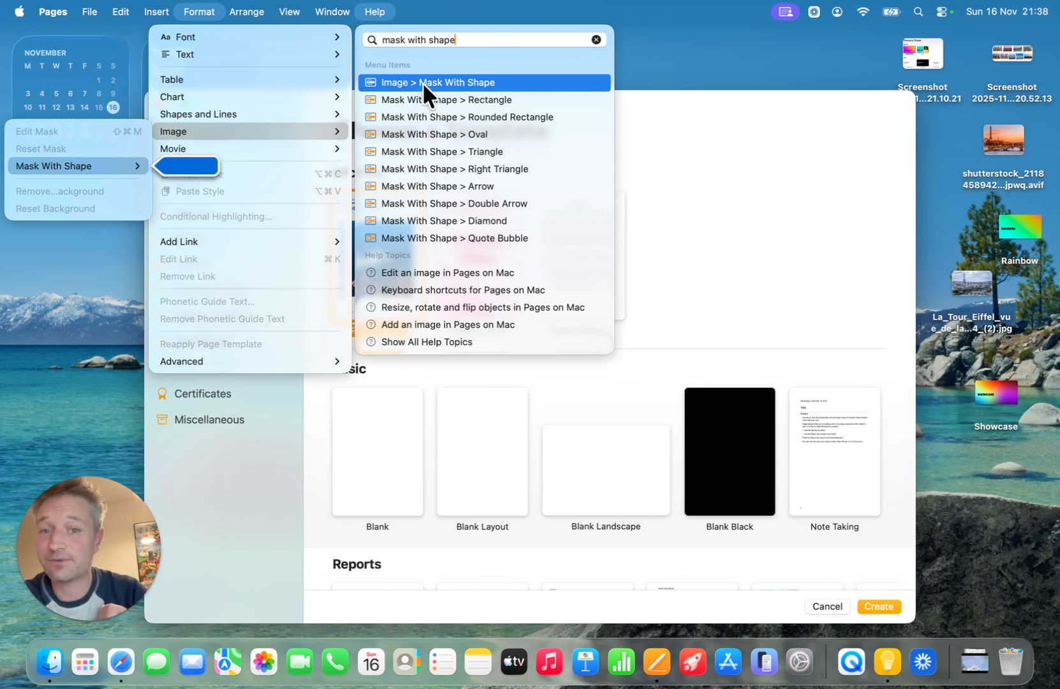
click(690, 157)
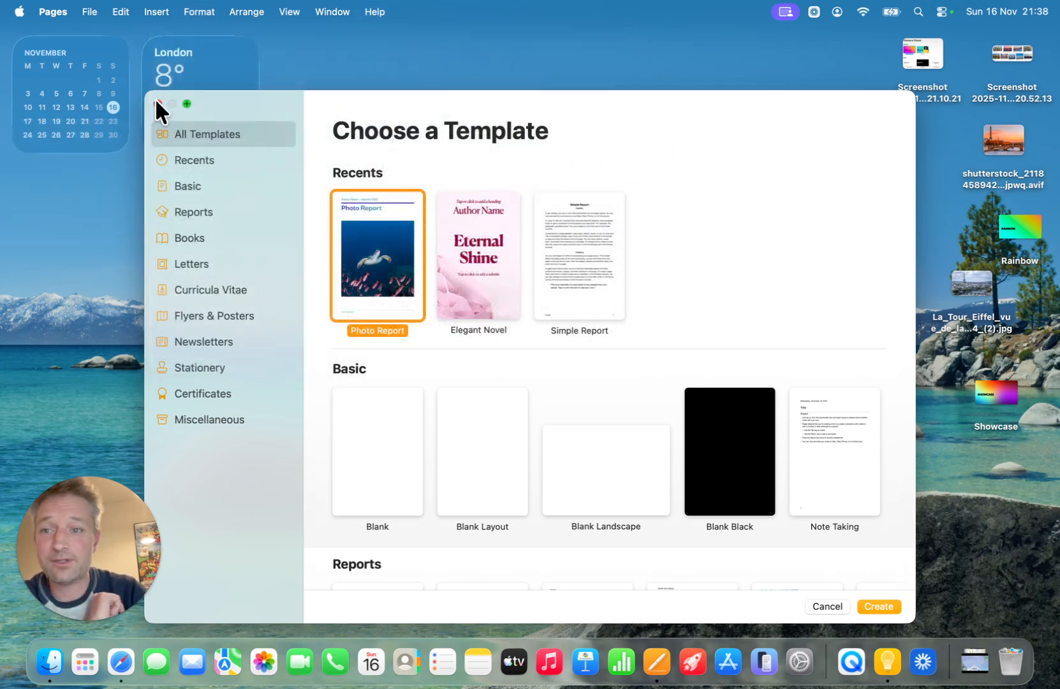
Close the Pages template chooser and switch to Safari to look through its viewing commands, down to Translation.
click(157, 104)
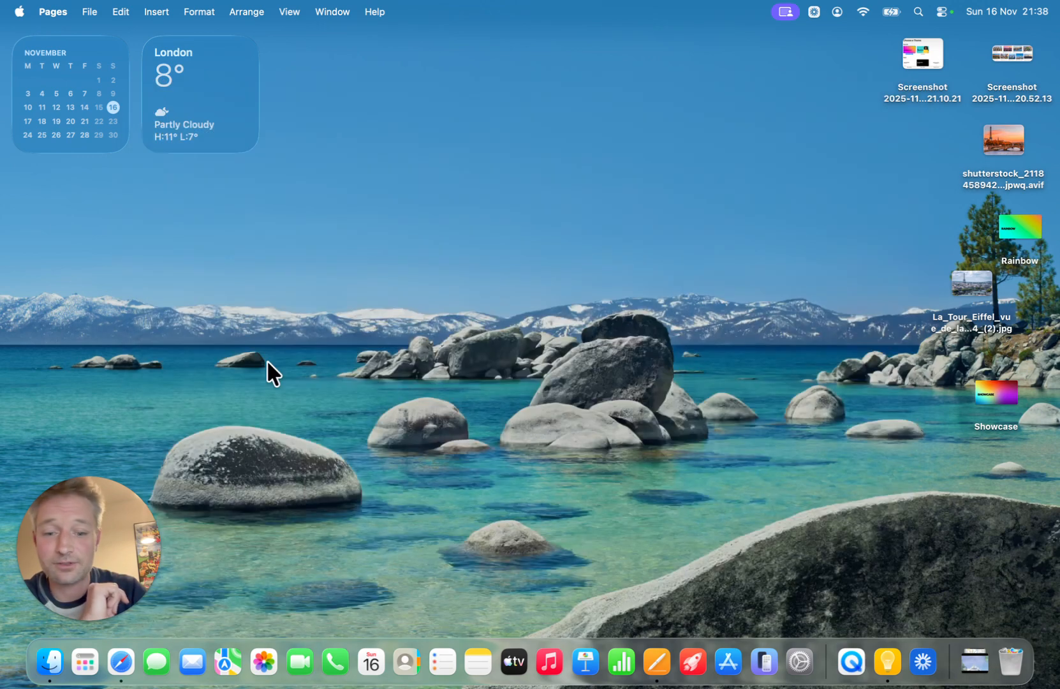
click(128, 662)
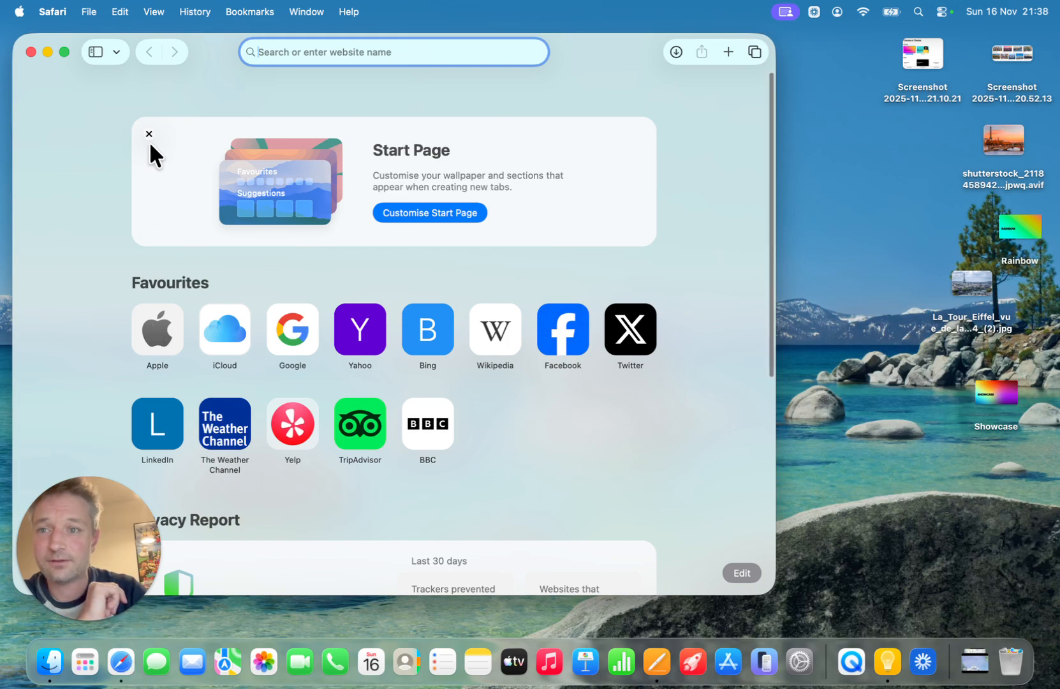
click(187, 12)
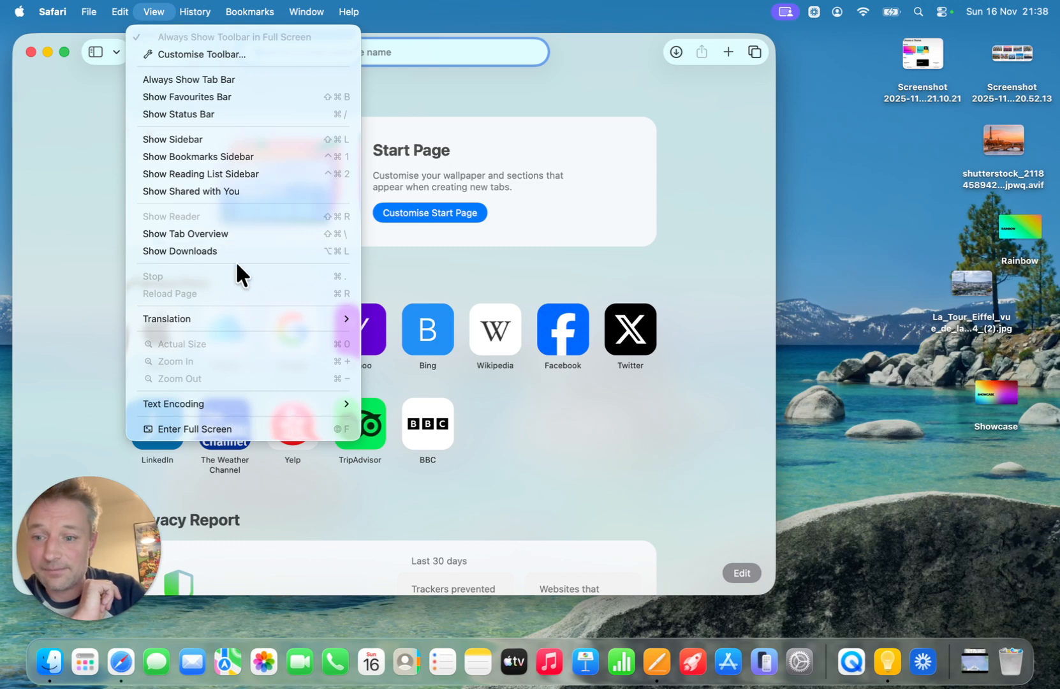
mouse_move(225, 319)
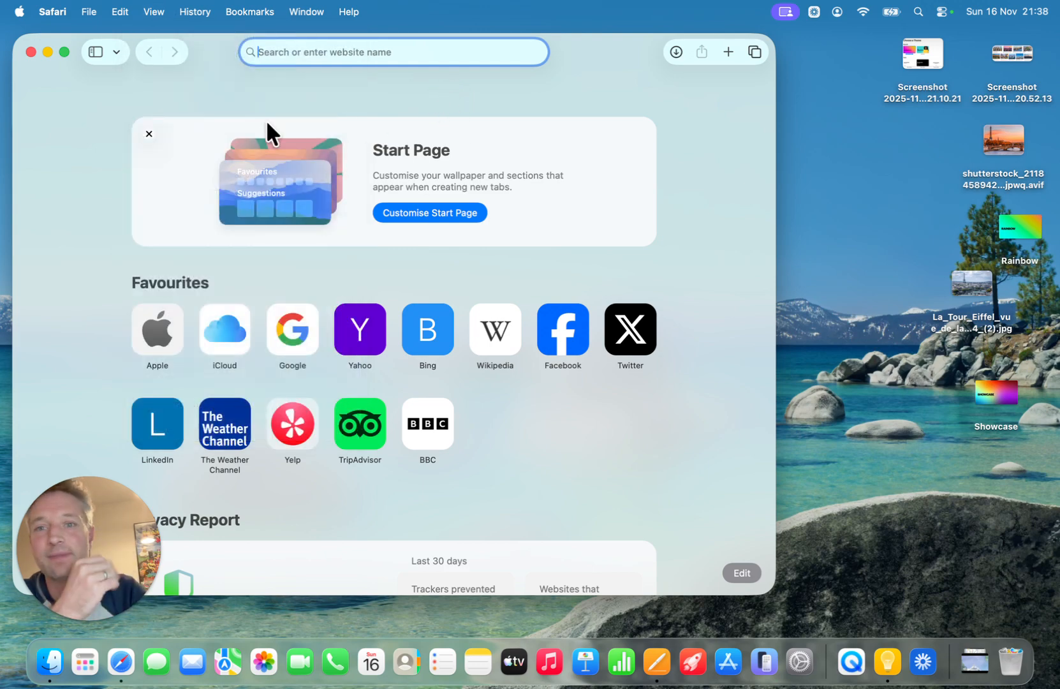
Search the Safari help for "trans", reveal where the Translation command is located, and close the Safari window.
click(348, 12)
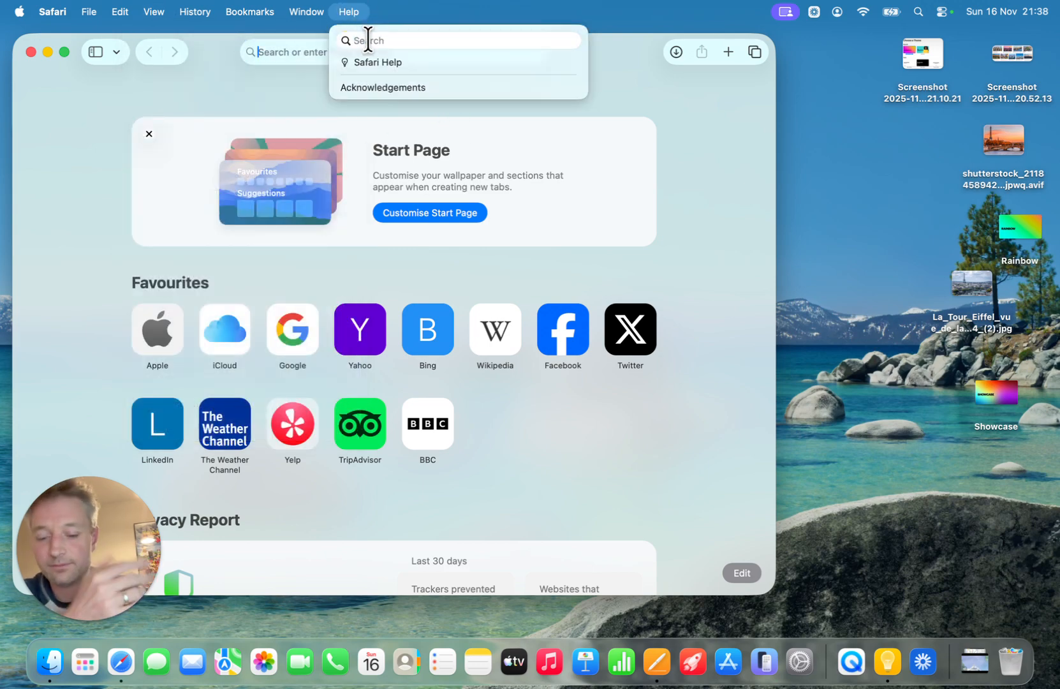
text(tra)
text(sn)
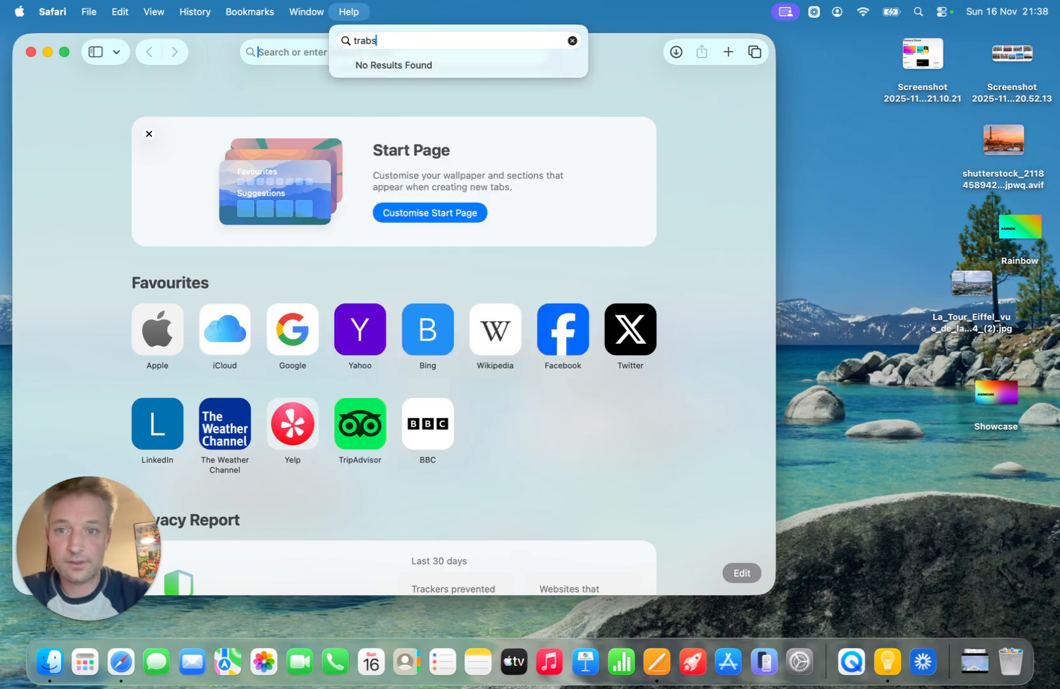
key(BackSpace)
key(BackSpace)
text(ns)
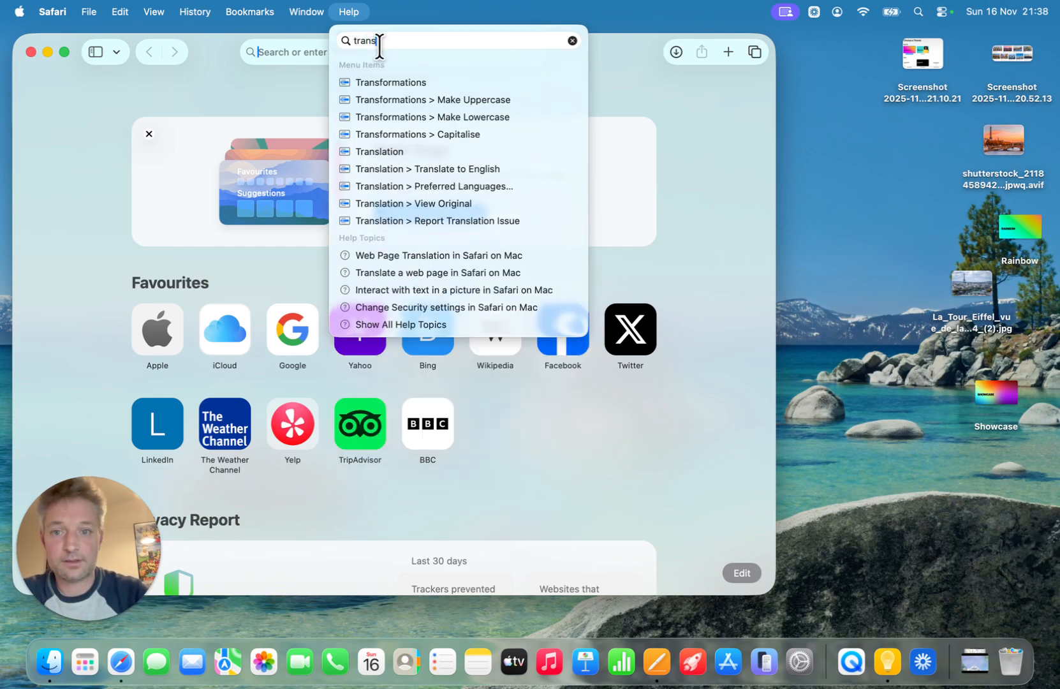
mouse_move(398, 78)
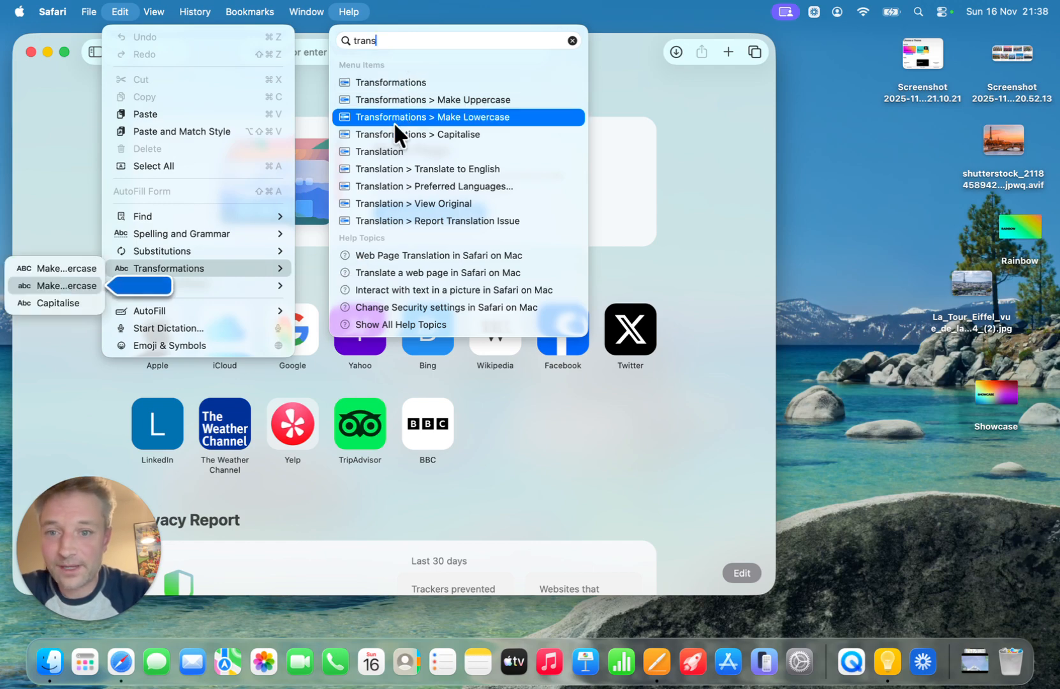
mouse_move(391, 151)
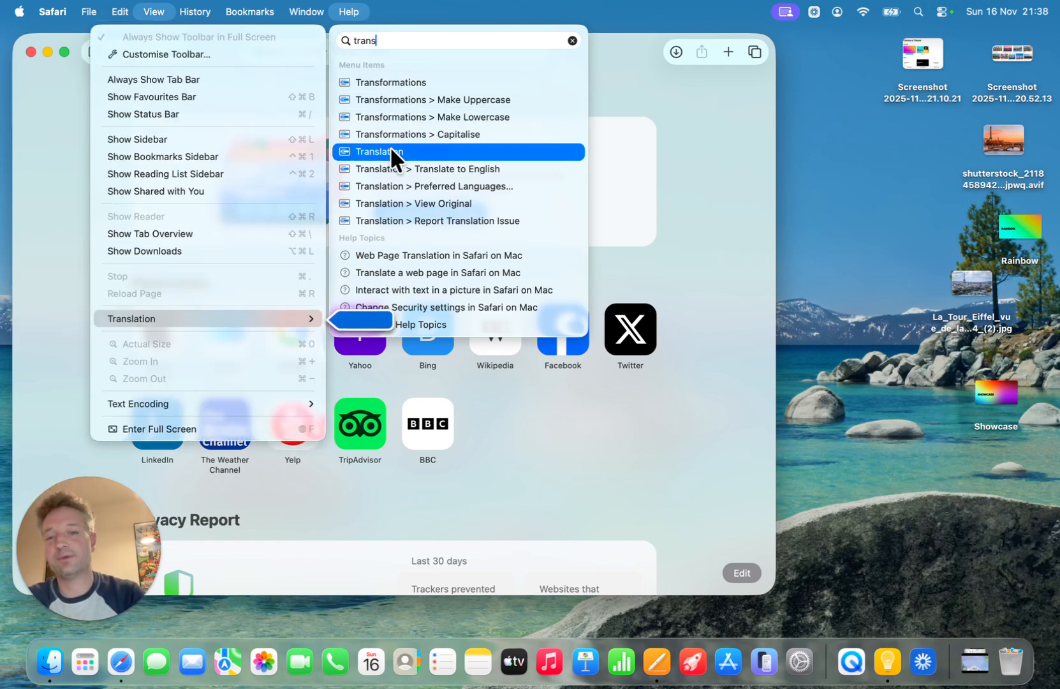
click(704, 116)
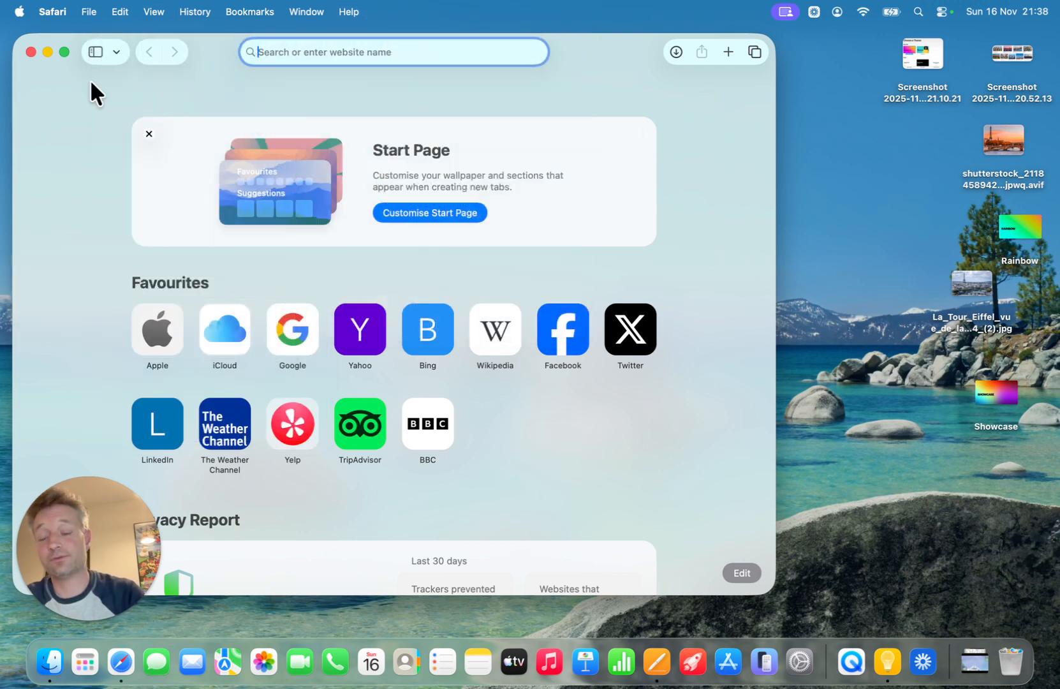
click(30, 51)
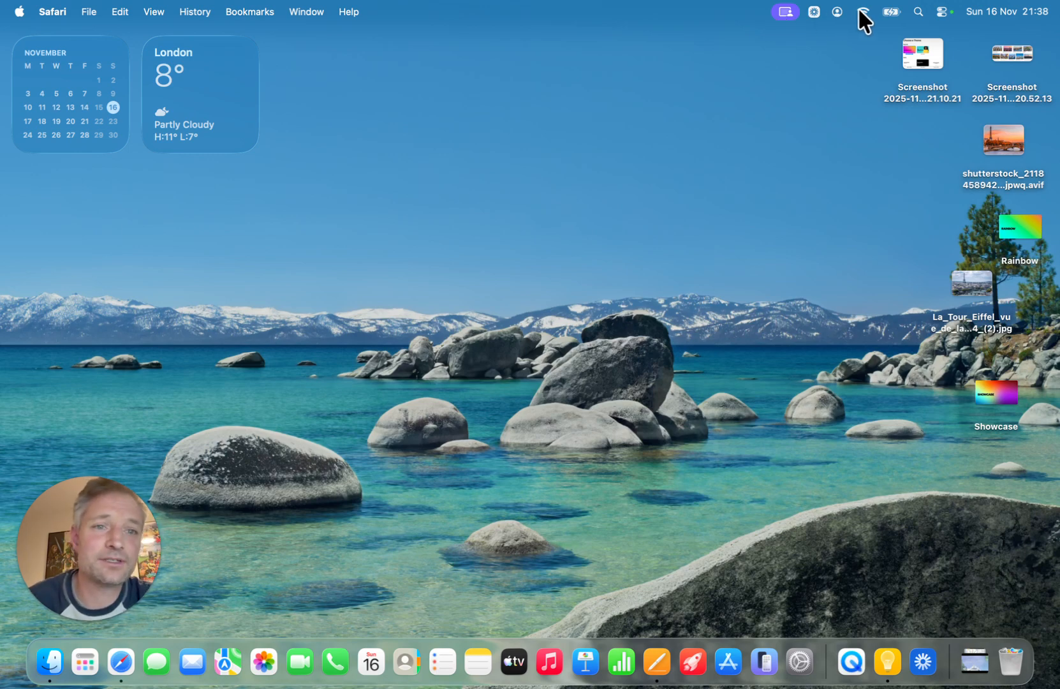
View the Loom screen-sharing status and the Spotlight search from the menu bar, dismissing each one.
click(784, 11)
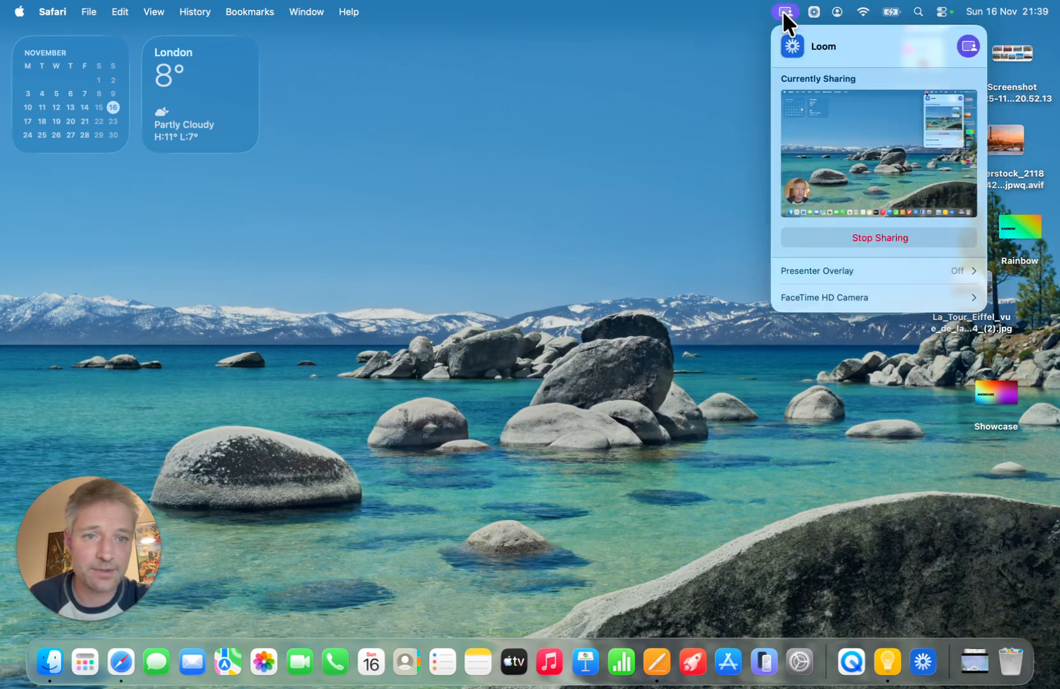
click(738, 70)
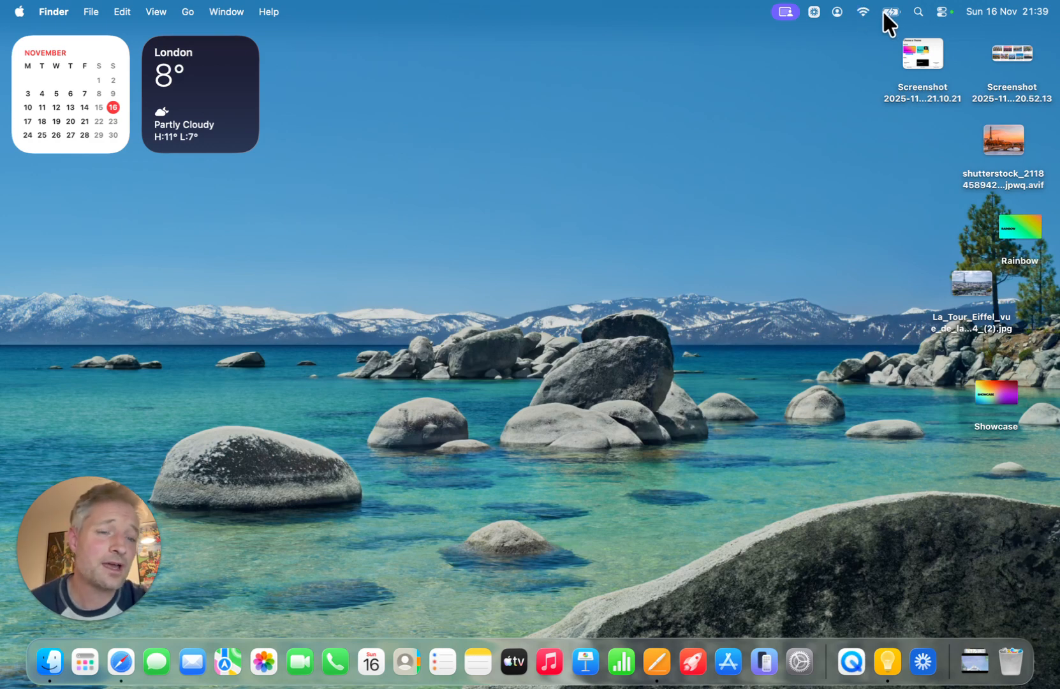
click(918, 10)
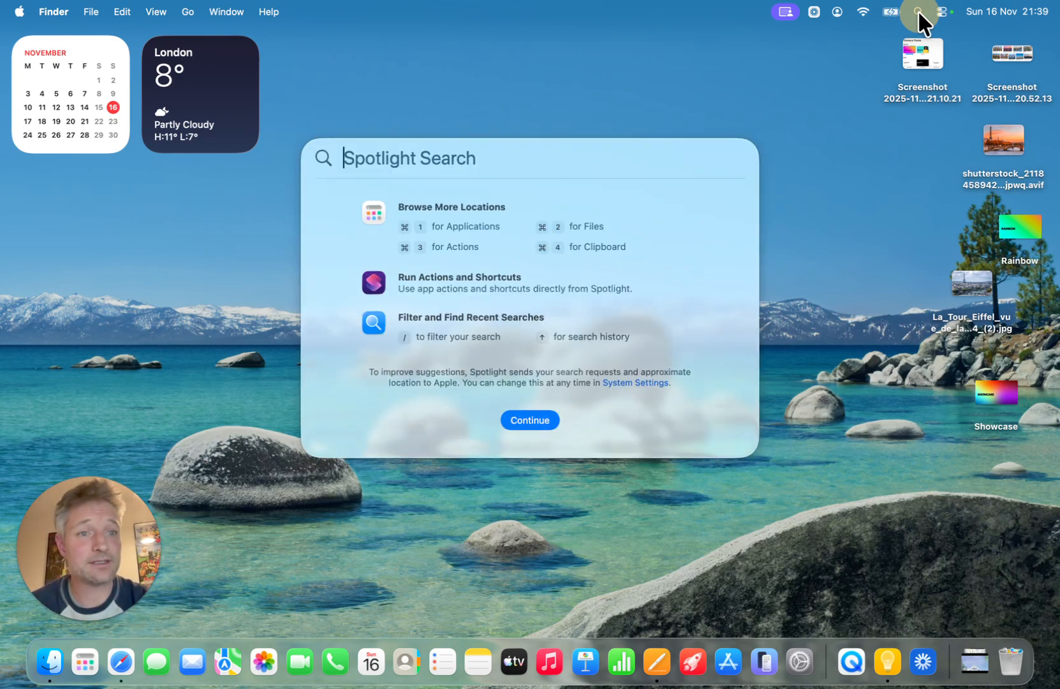
click(843, 70)
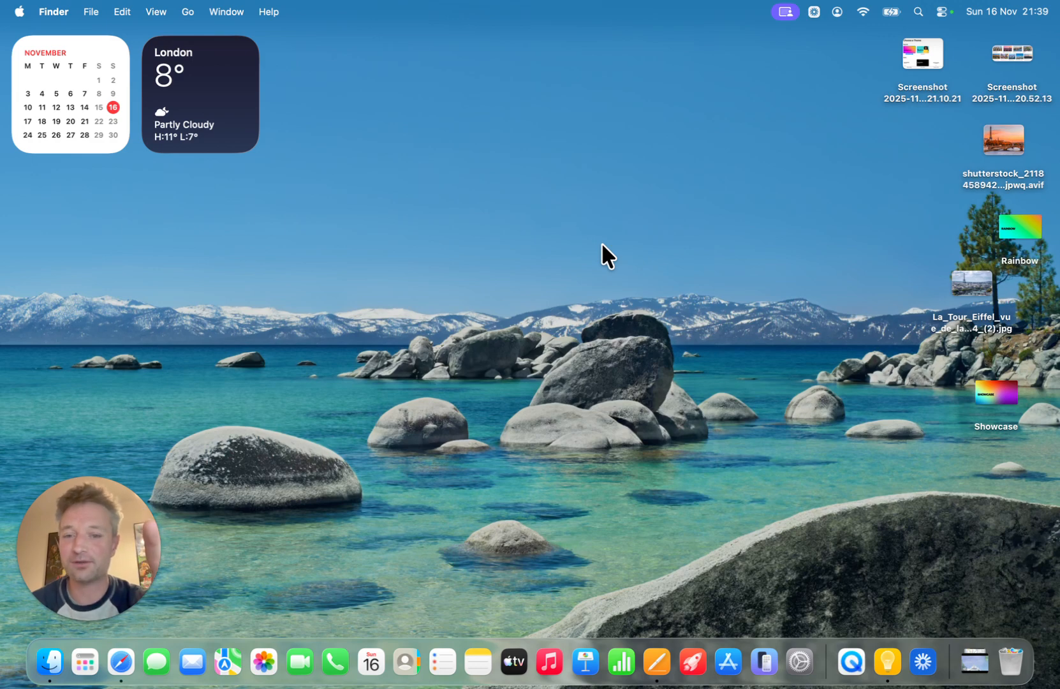
Reveal the desktop with a Safari window open, bring the window back, and close it.
click(548, 257)
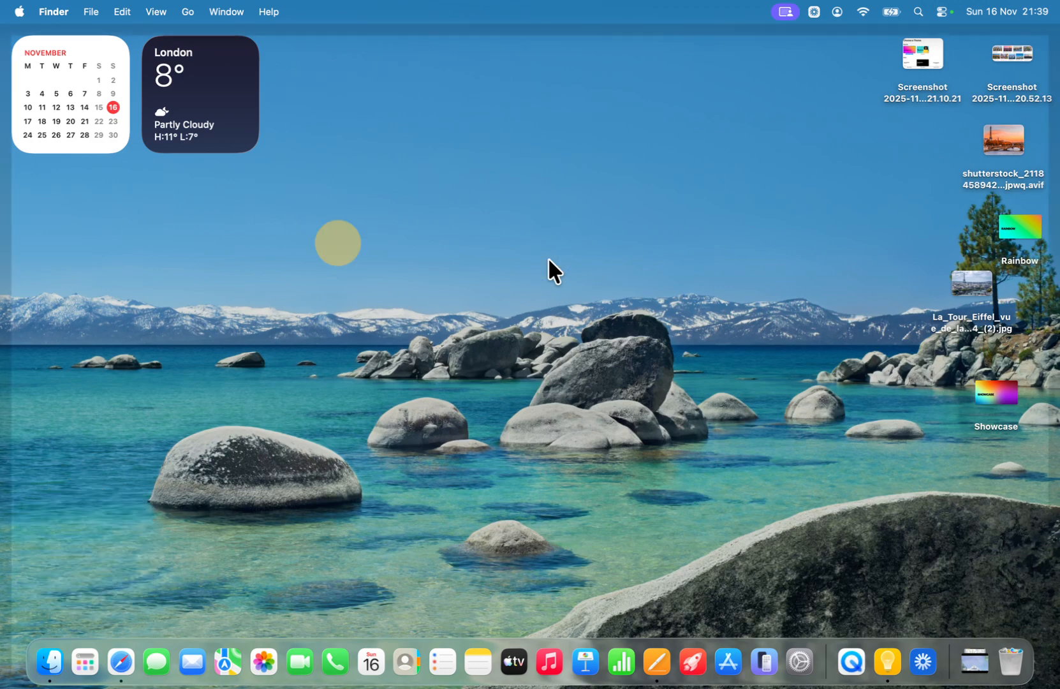
click(548, 257)
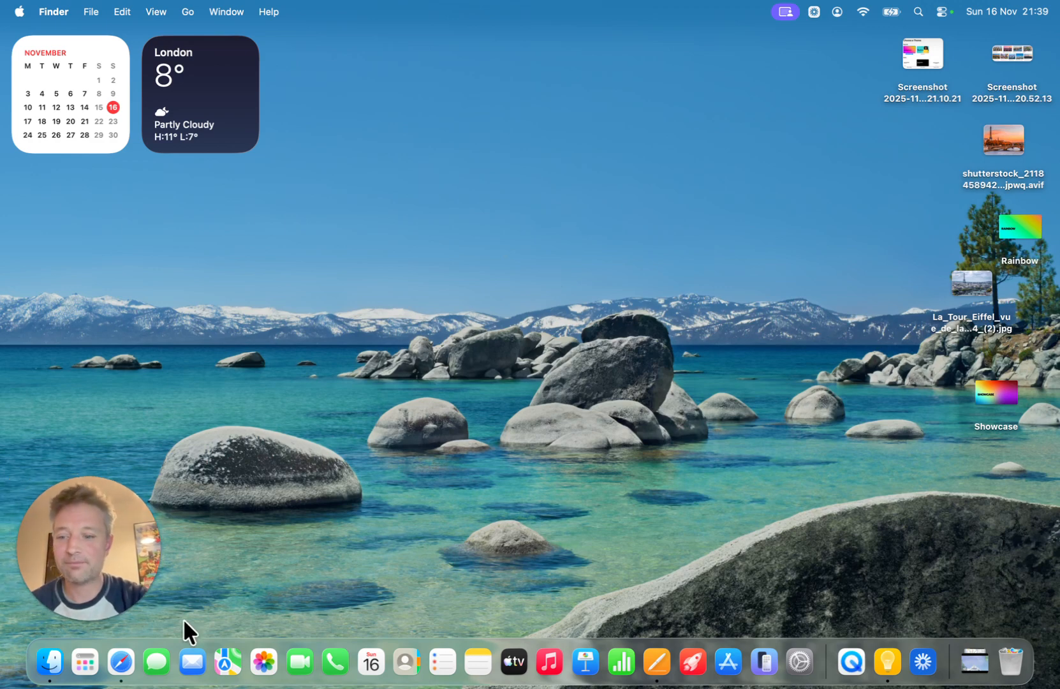
click(125, 653)
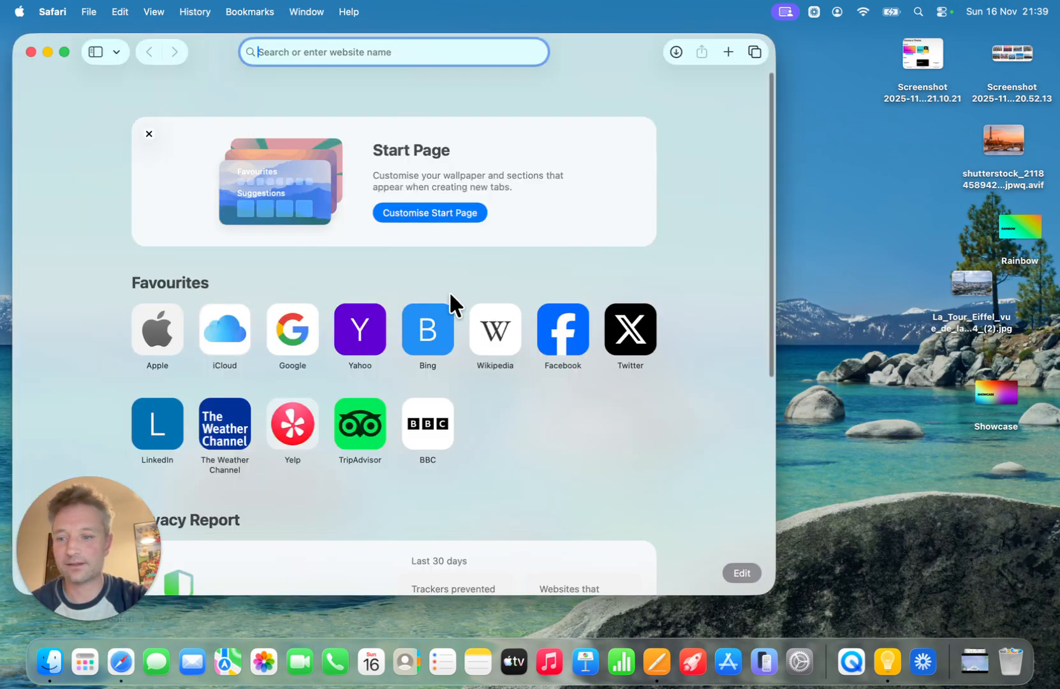
click(843, 254)
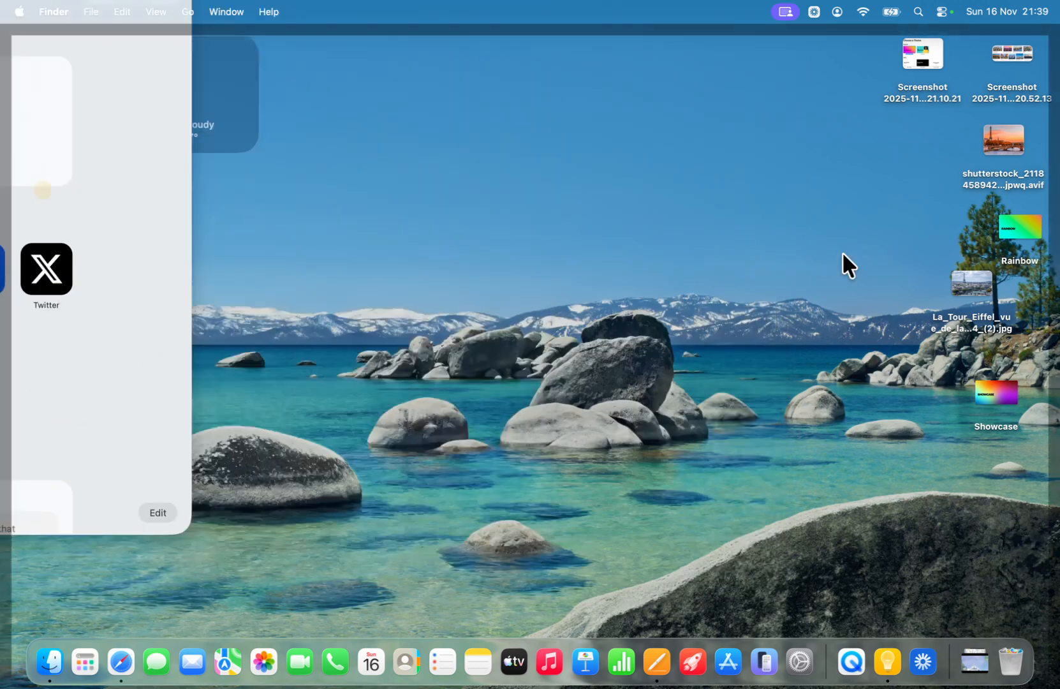
click(843, 254)
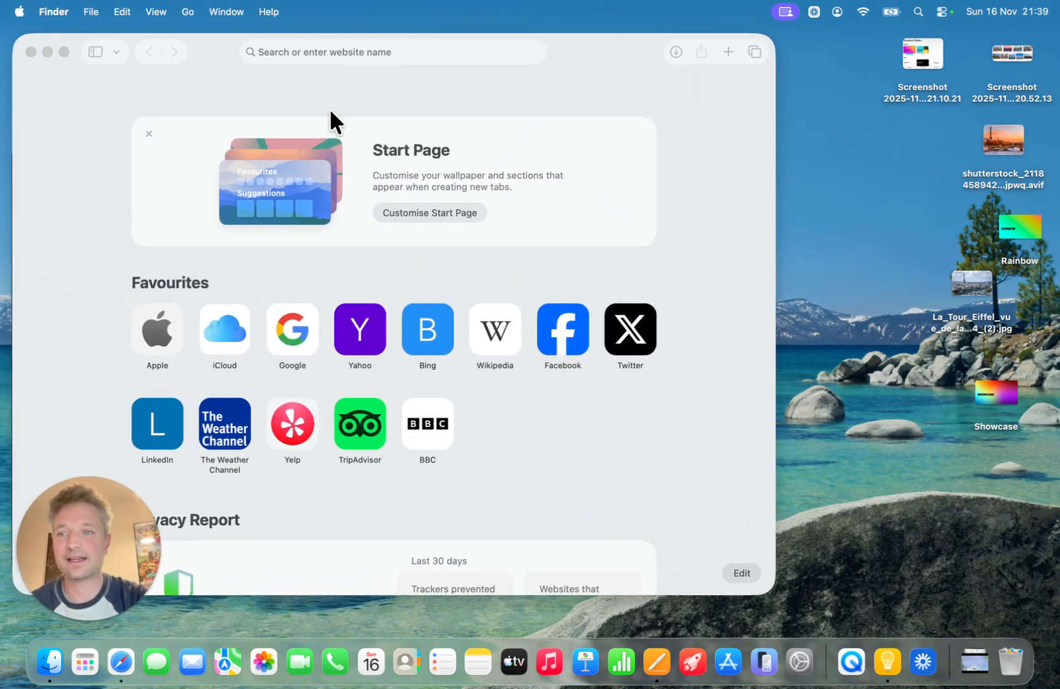
click(31, 52)
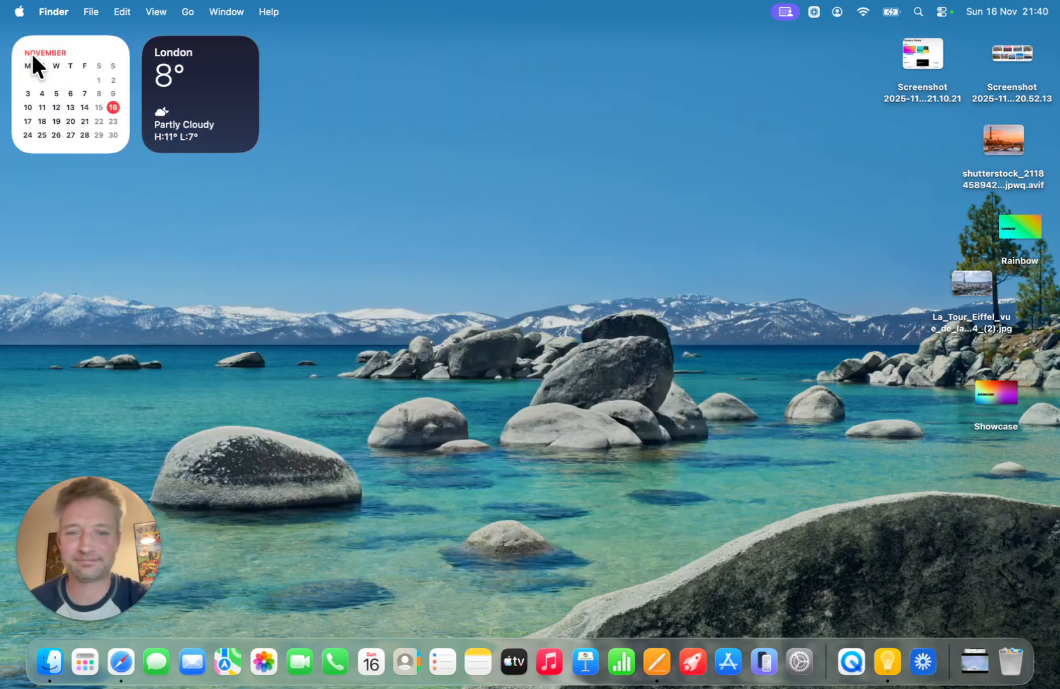
Open Control Centre and start editing its controls.
click(941, 11)
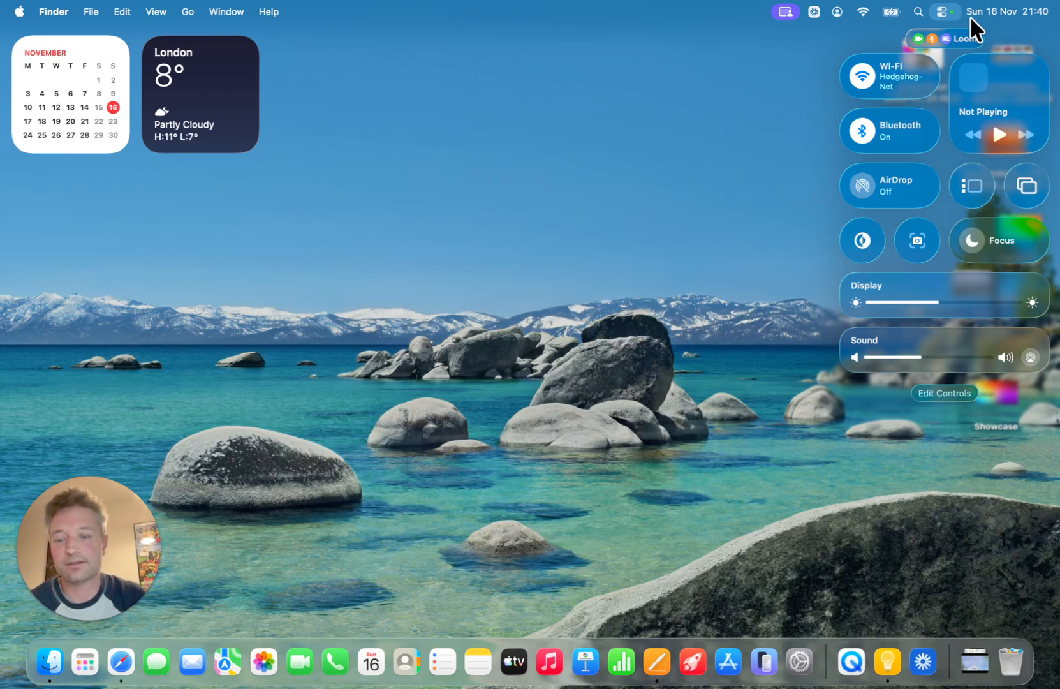
click(944, 12)
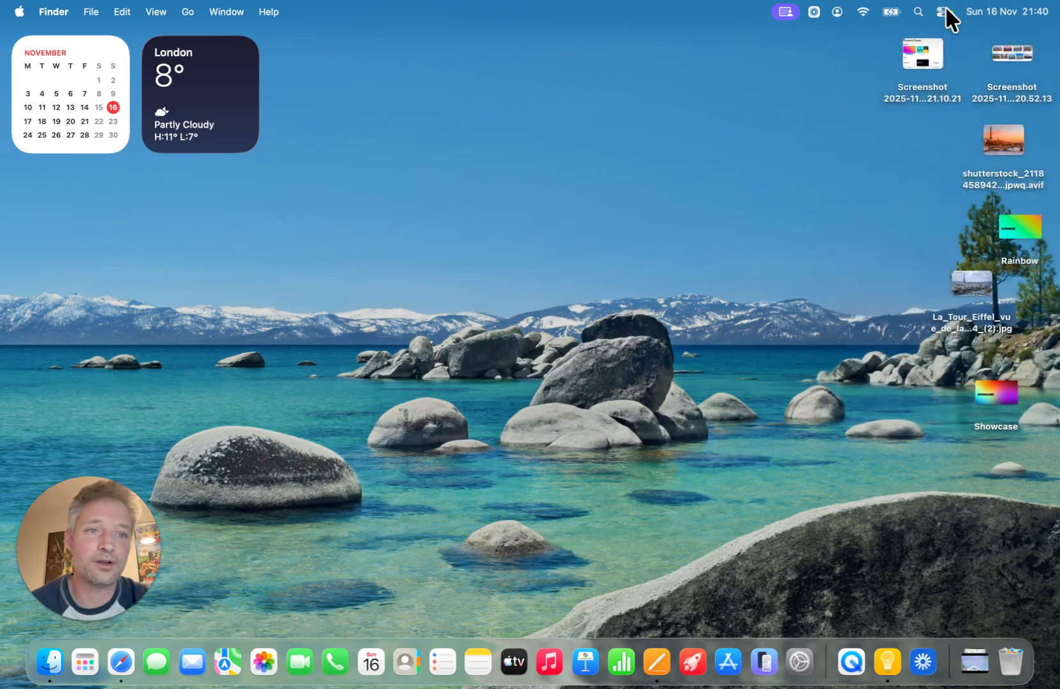
click(946, 11)
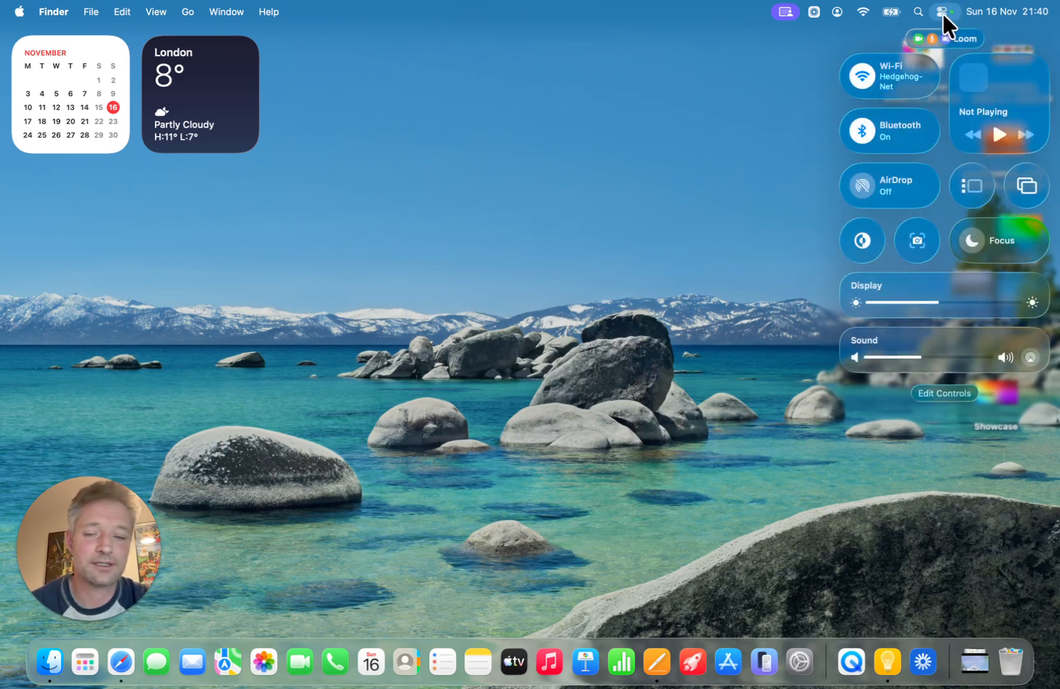
click(945, 393)
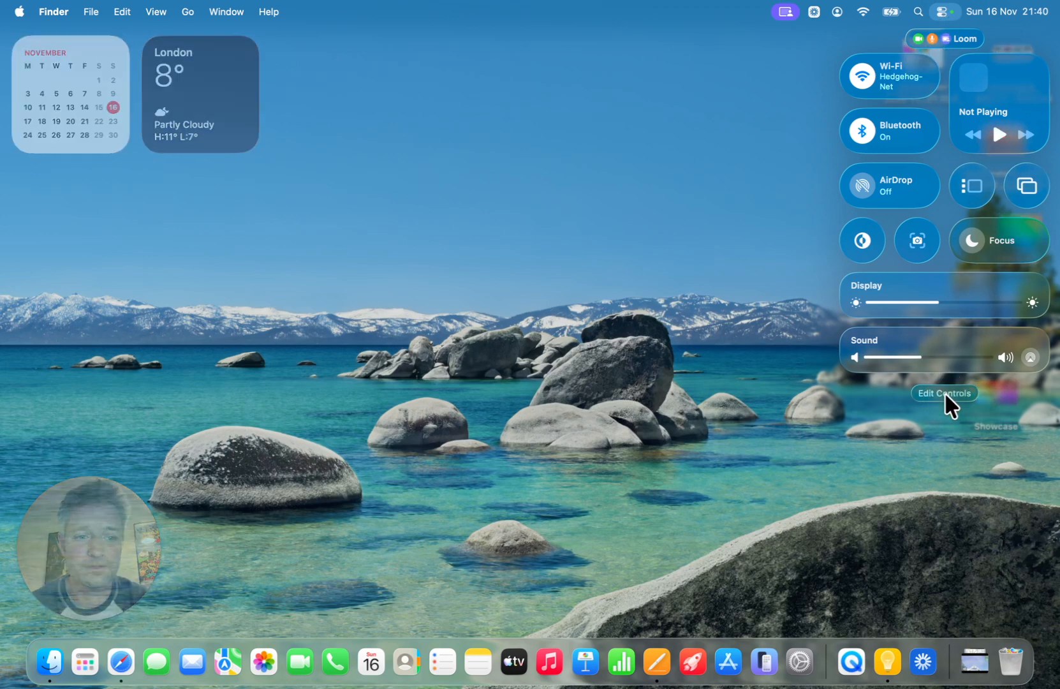
Skim the whole gallery of available controls down to Vision Accessibility and back up to the suggestions.
scroll(540, 423, down, 20)
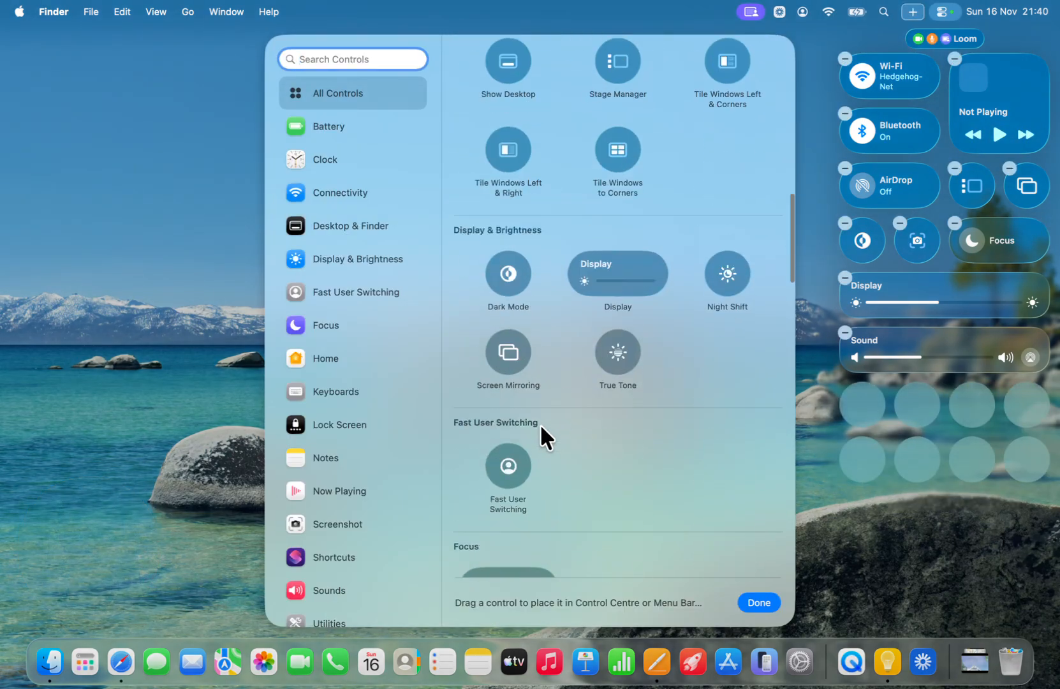
scroll(540, 424, down, 15)
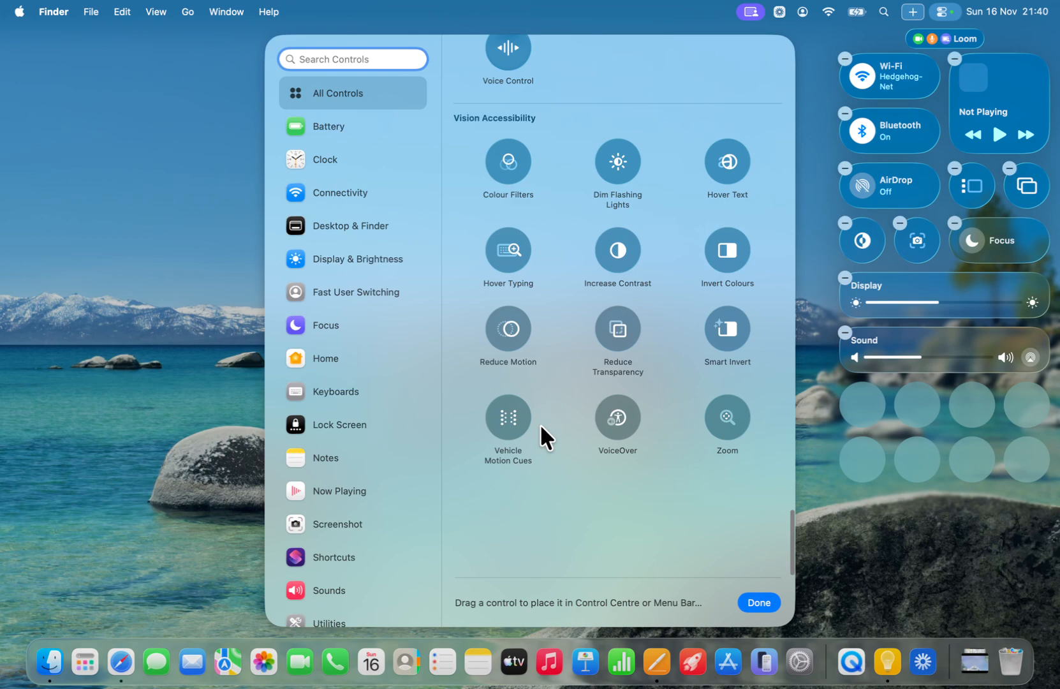
scroll(540, 426, up, 8)
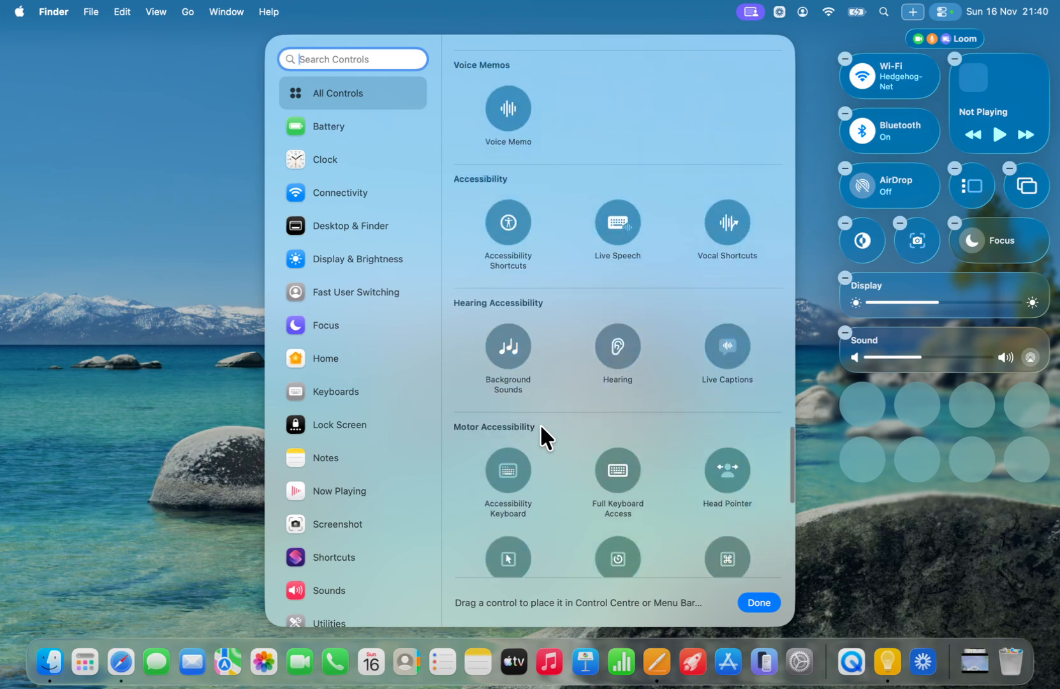
scroll(541, 427, up, 10)
scroll(541, 426, up, 15)
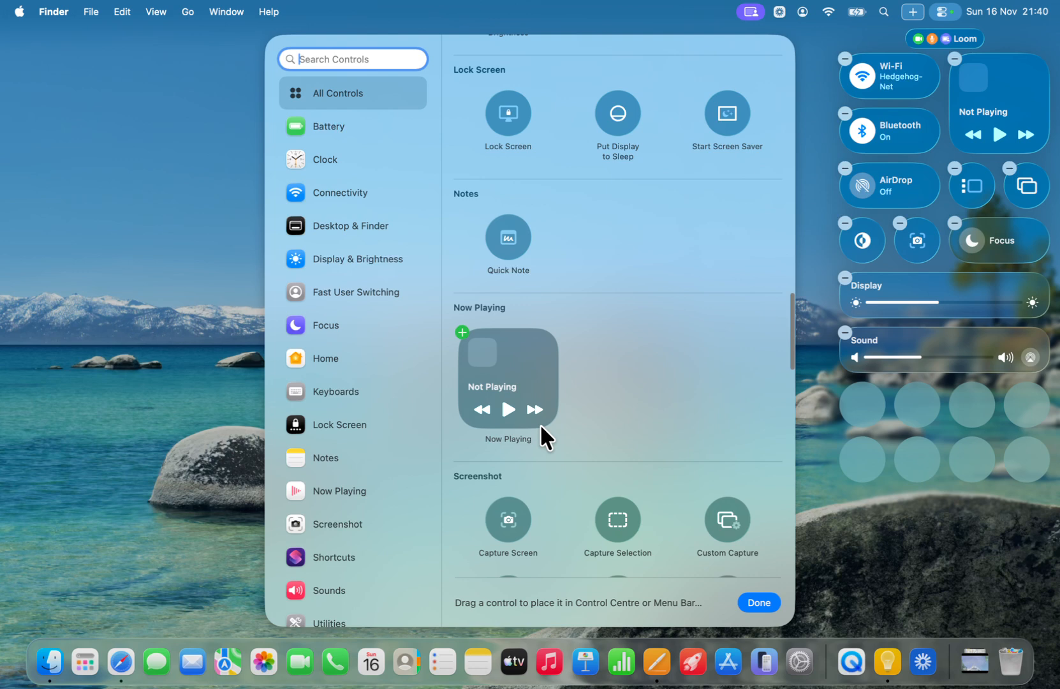
scroll(540, 424, up, 10)
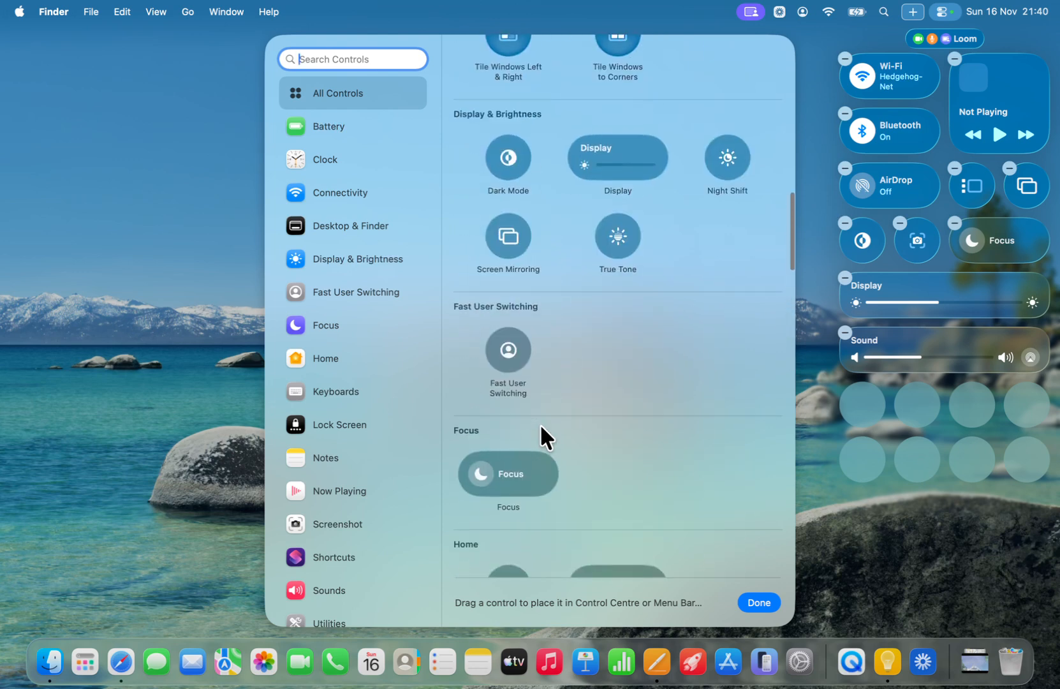
scroll(541, 423, up, 5)
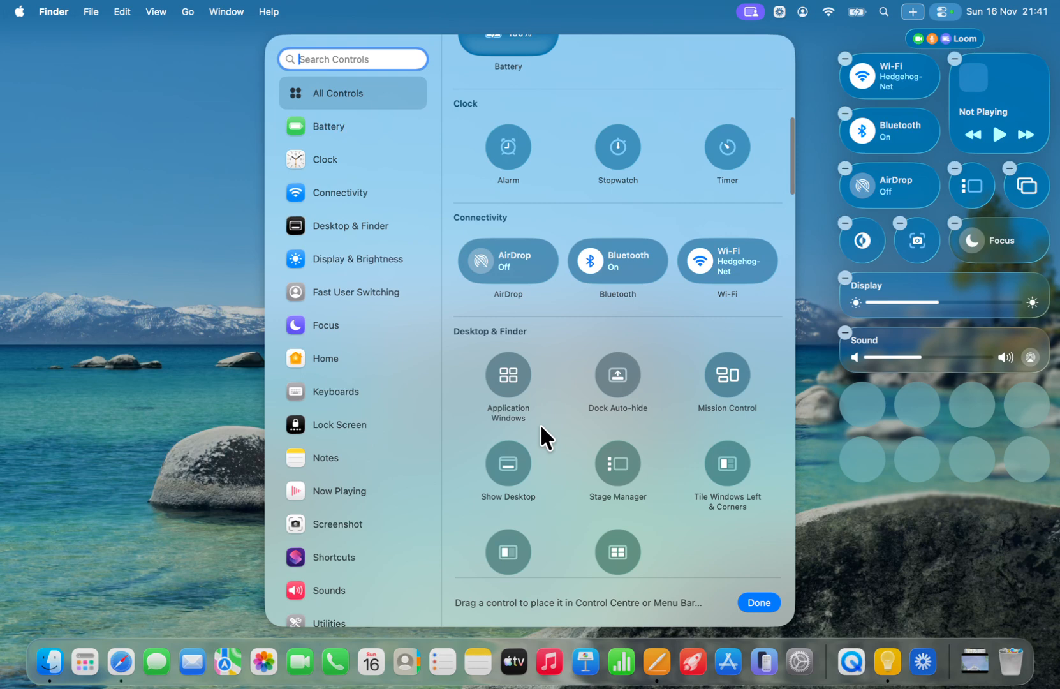
scroll(540, 423, up, 10)
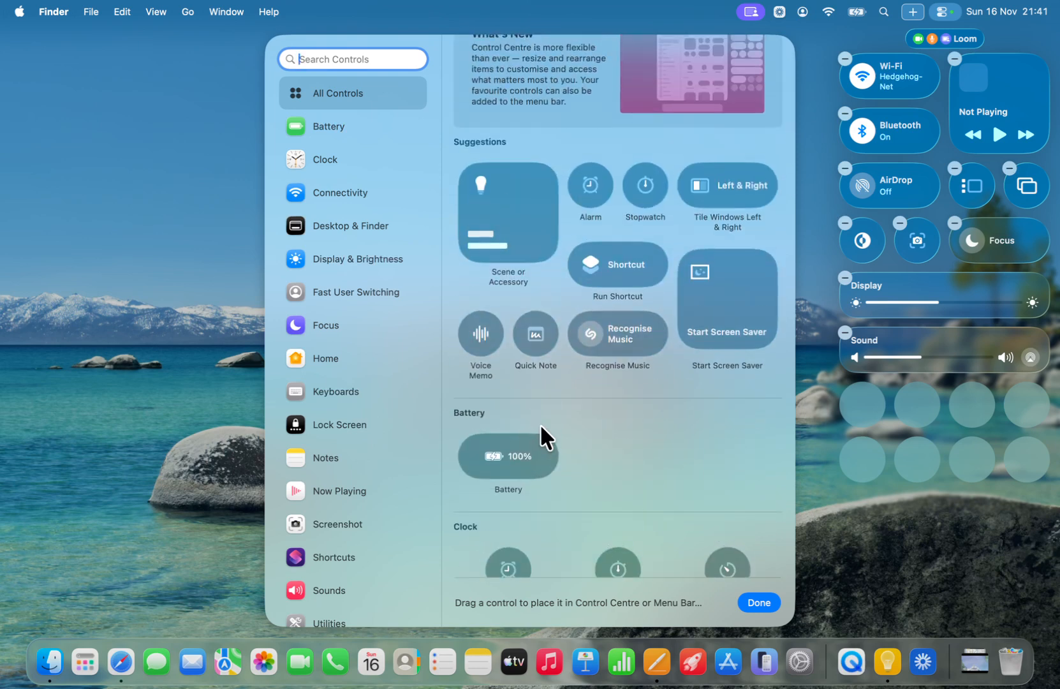
scroll(540, 424, up, 3)
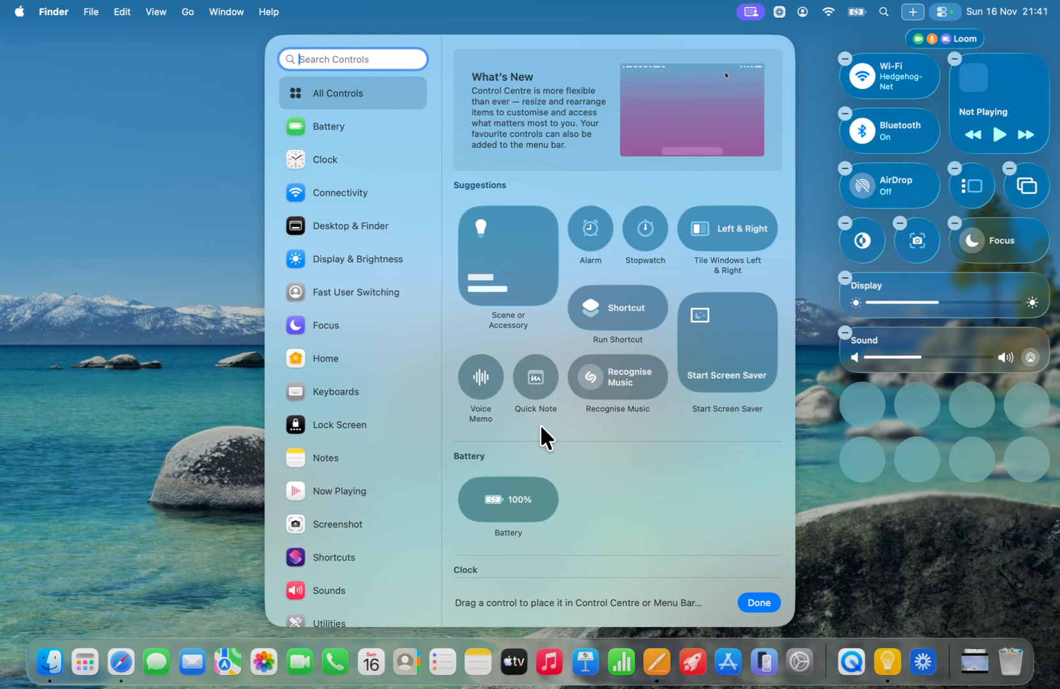
Examine the available controls category by category, from the suggestions through Connectivity, Display & Brightness and Lock Screen to Utilities.
scroll(540, 426, down, 4)
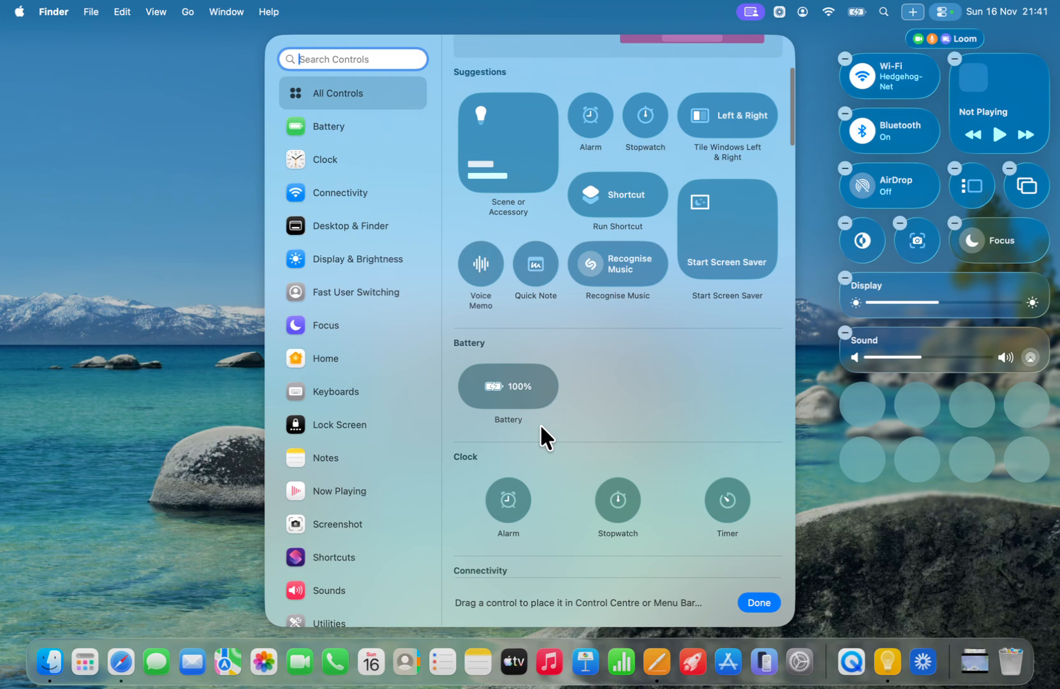
scroll(540, 426, down, 2)
scroll(540, 426, down, 15)
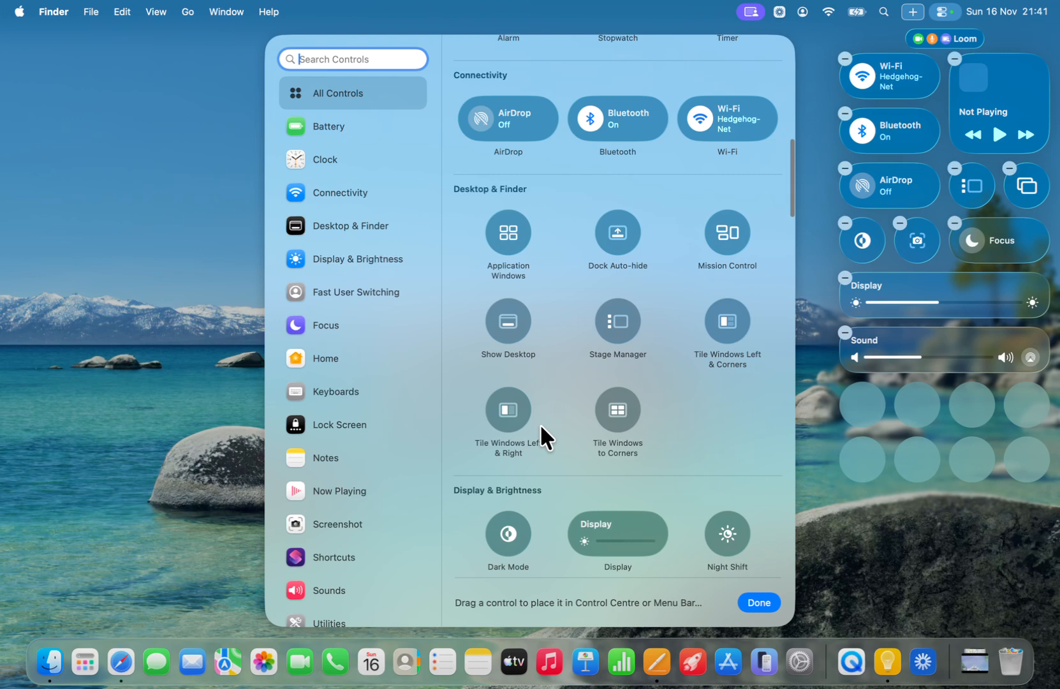
scroll(540, 424, down, 7)
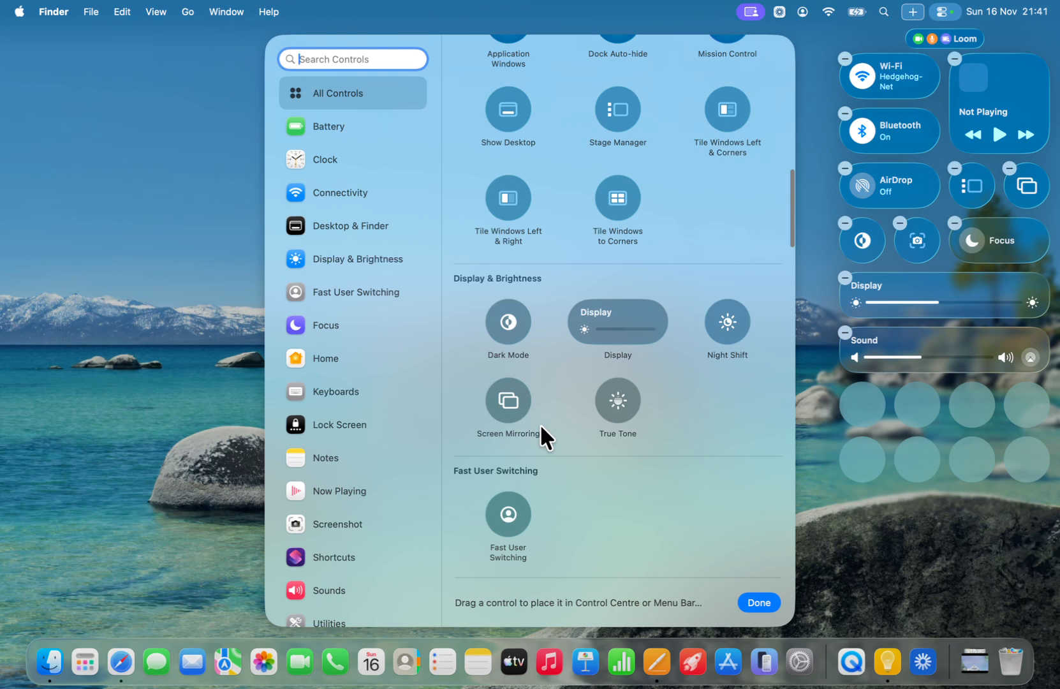
scroll(540, 424, down, 6)
scroll(541, 423, down, 5)
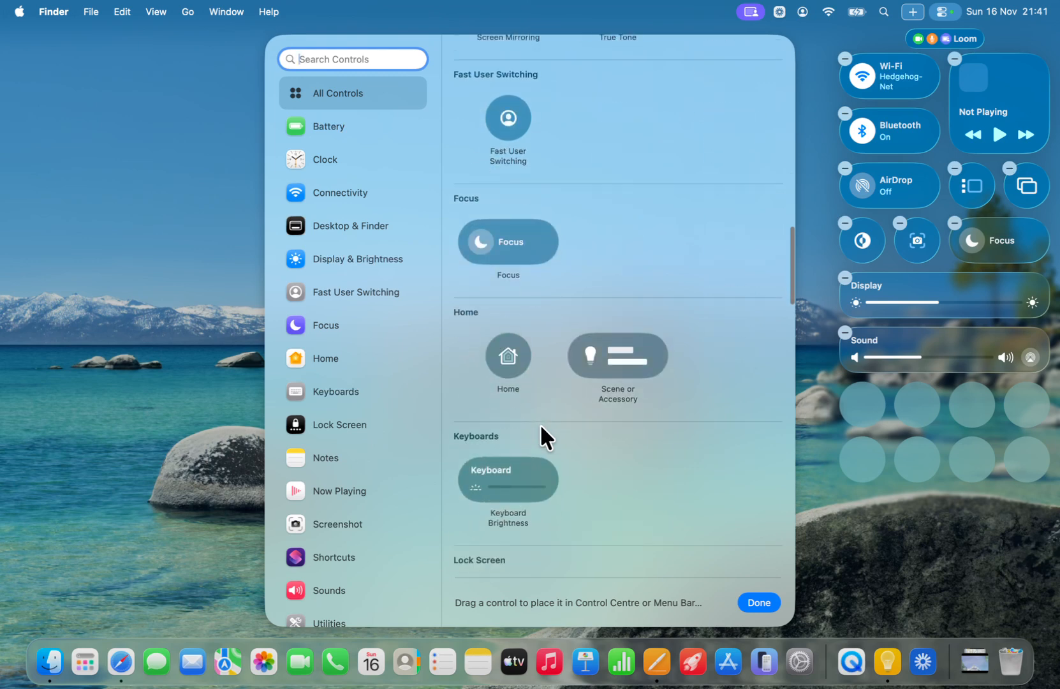
scroll(540, 423, down, 10)
scroll(540, 423, down, 4)
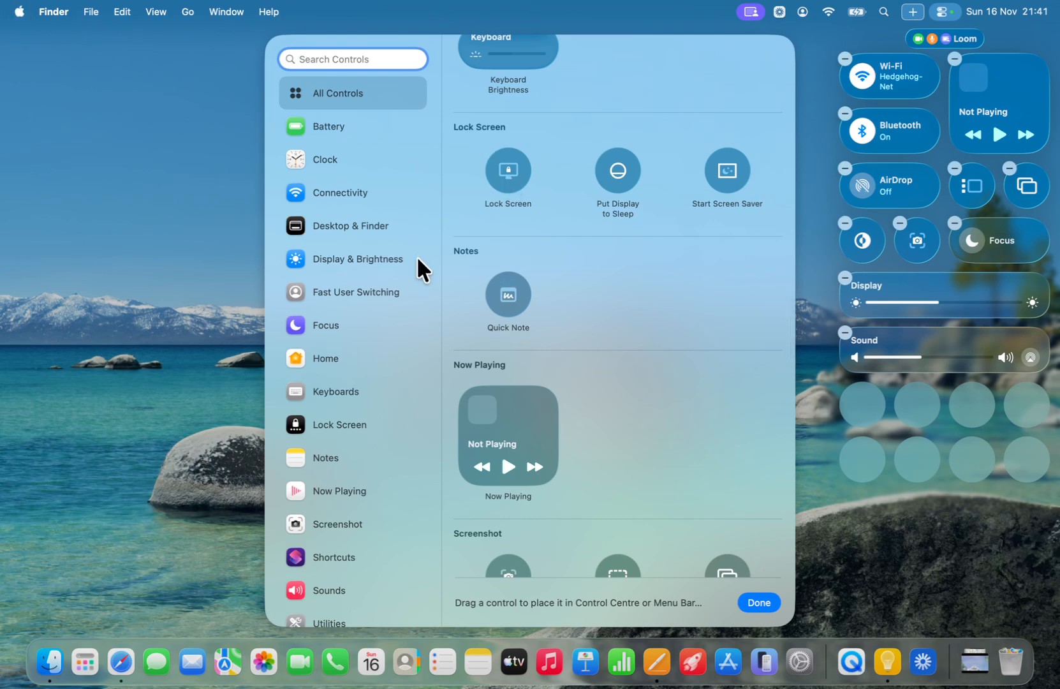
scroll(682, 482, down, 15)
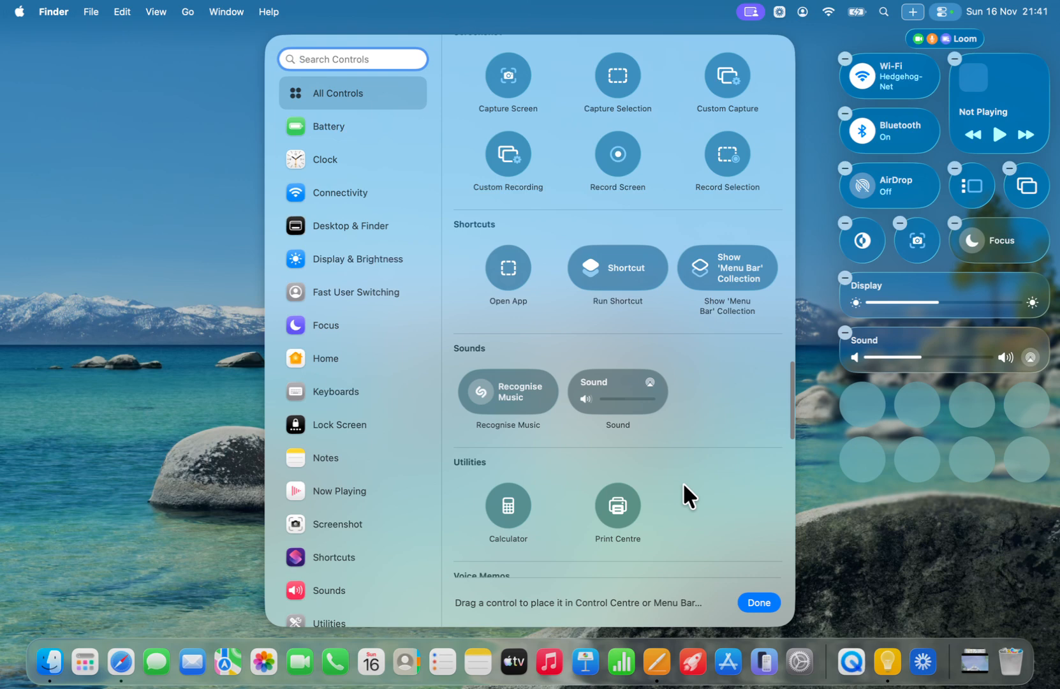
Review the Screenshot, Shortcuts, Sounds and Accessibility controls, finish editing without adding any, and close Control Centre.
scroll(638, 446, up, 5)
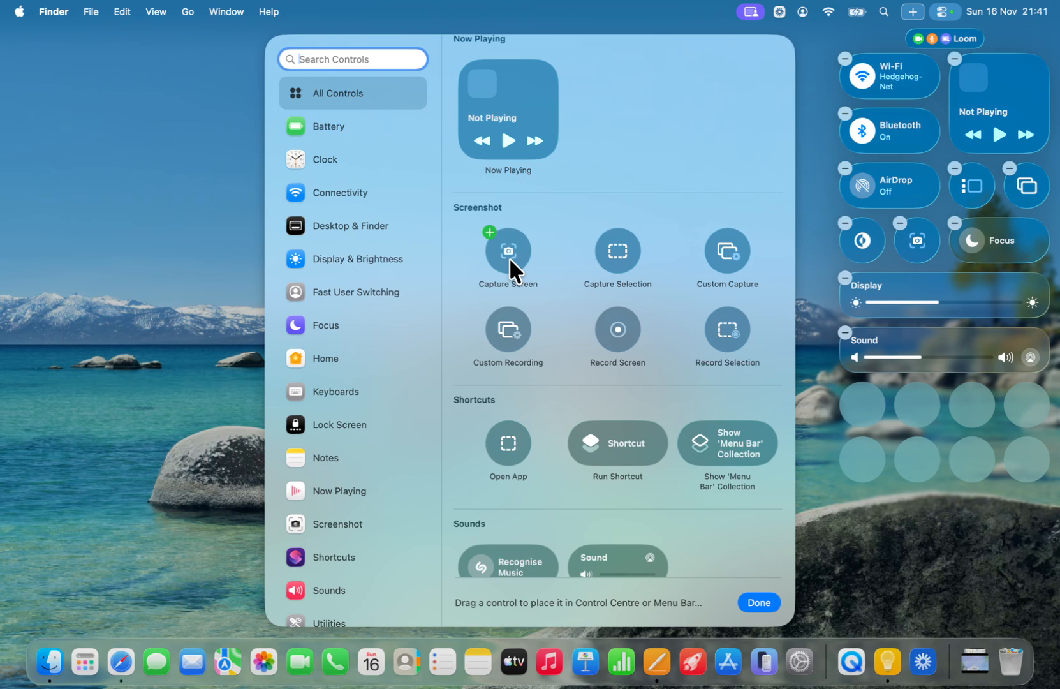
scroll(510, 257, down, 3)
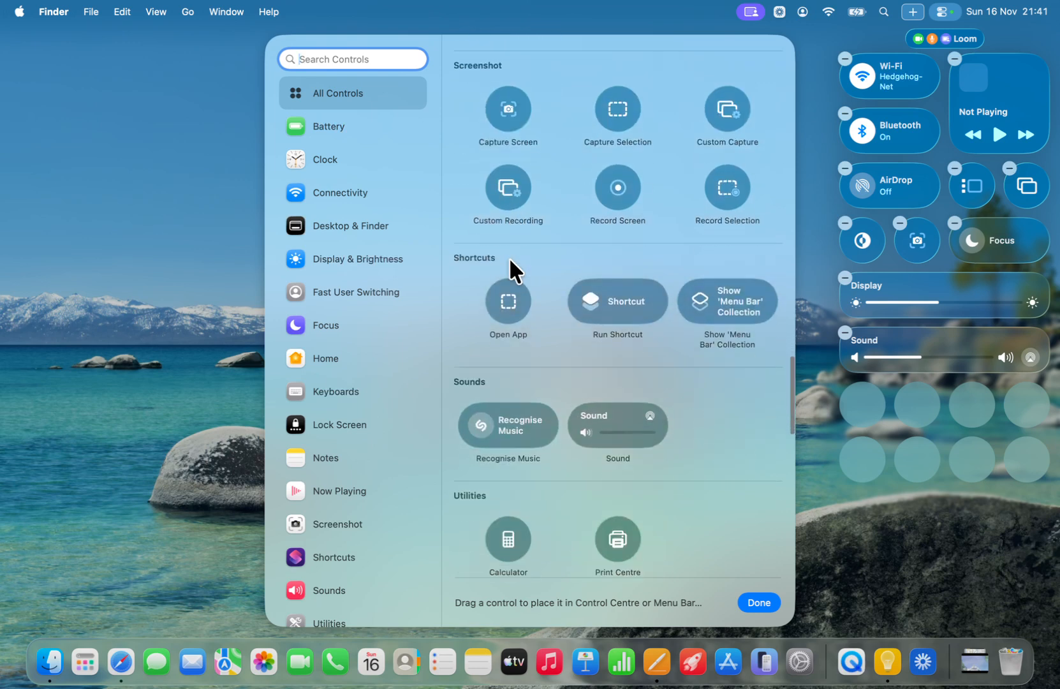
scroll(510, 257, down, 3)
scroll(510, 257, down, 3)
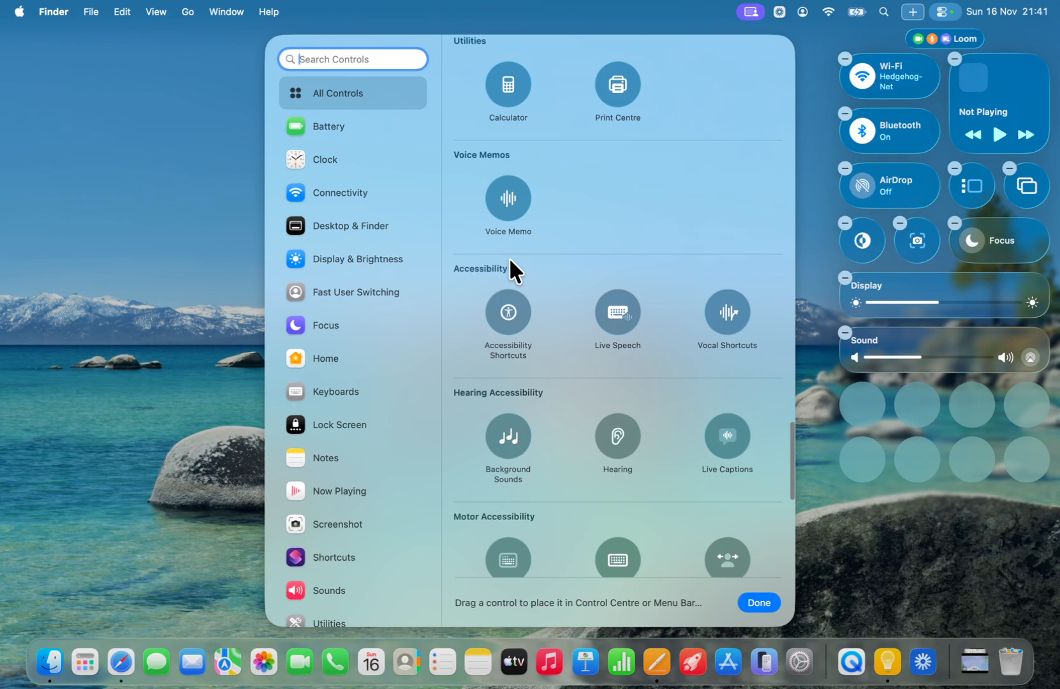
scroll(509, 257, up, 6)
scroll(509, 257, up, 5)
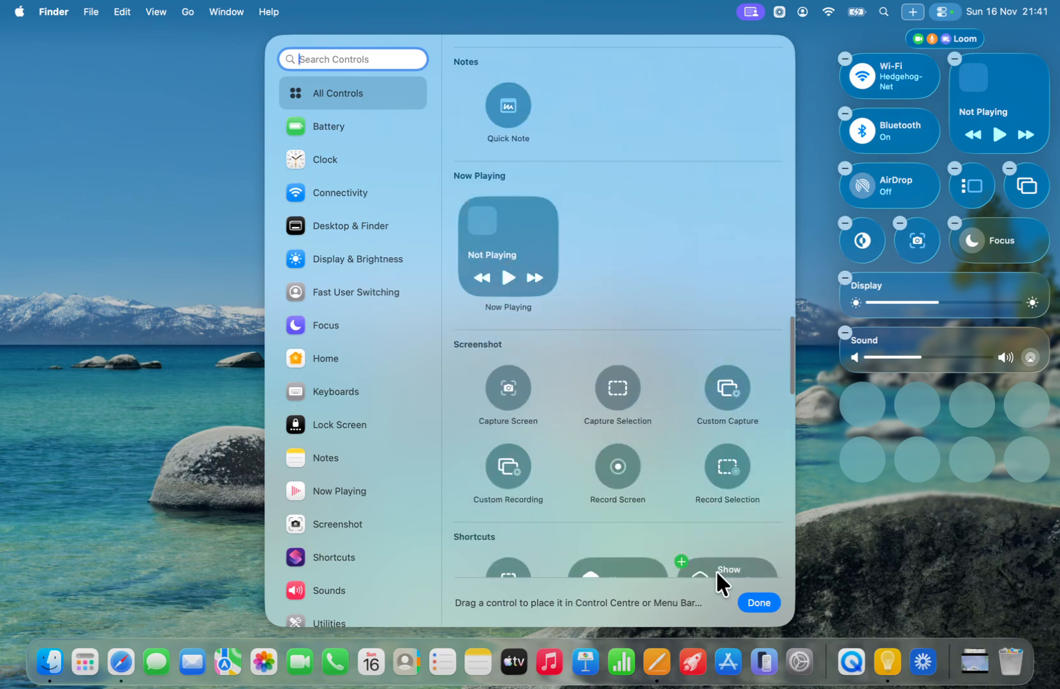
click(757, 602)
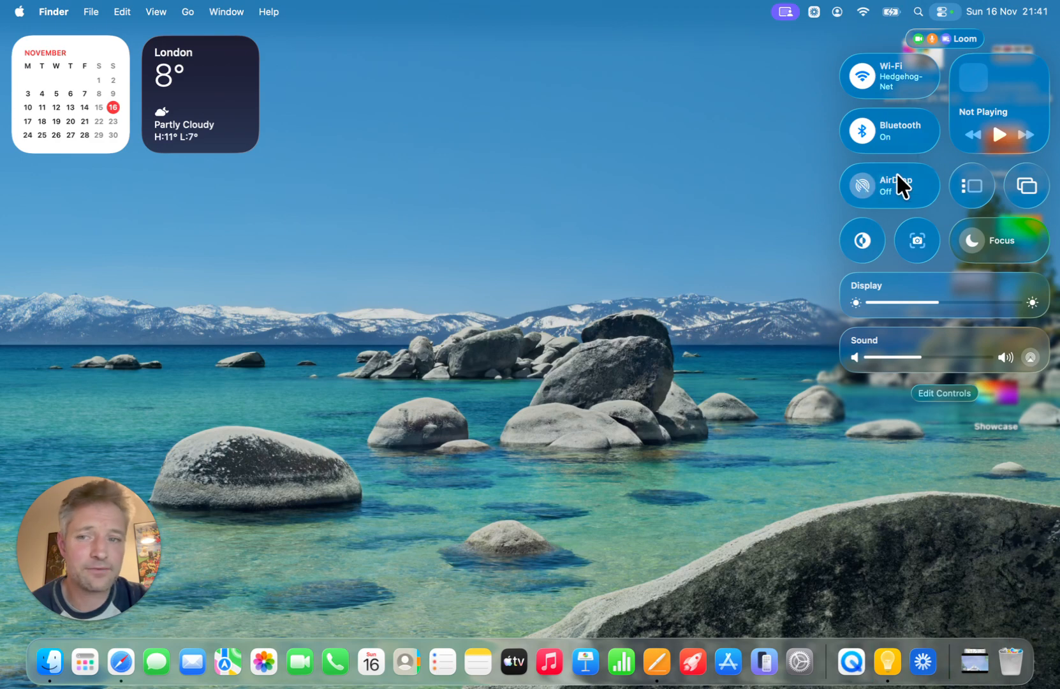
click(944, 11)
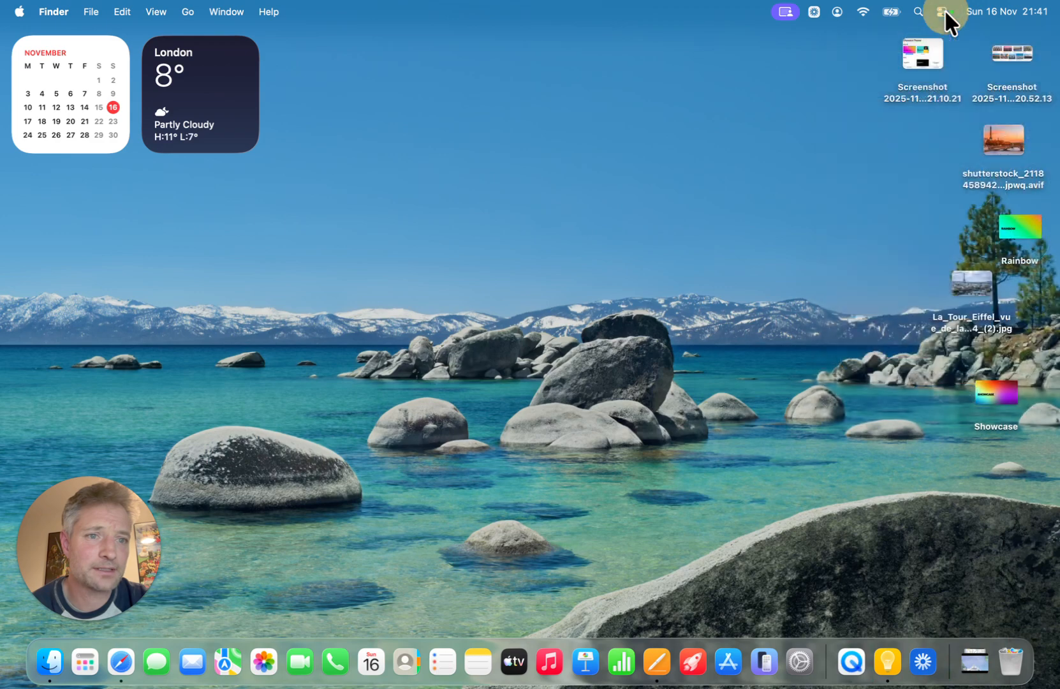
View Notification Centre from the date and time in the menu bar and dismiss it.
click(1017, 13)
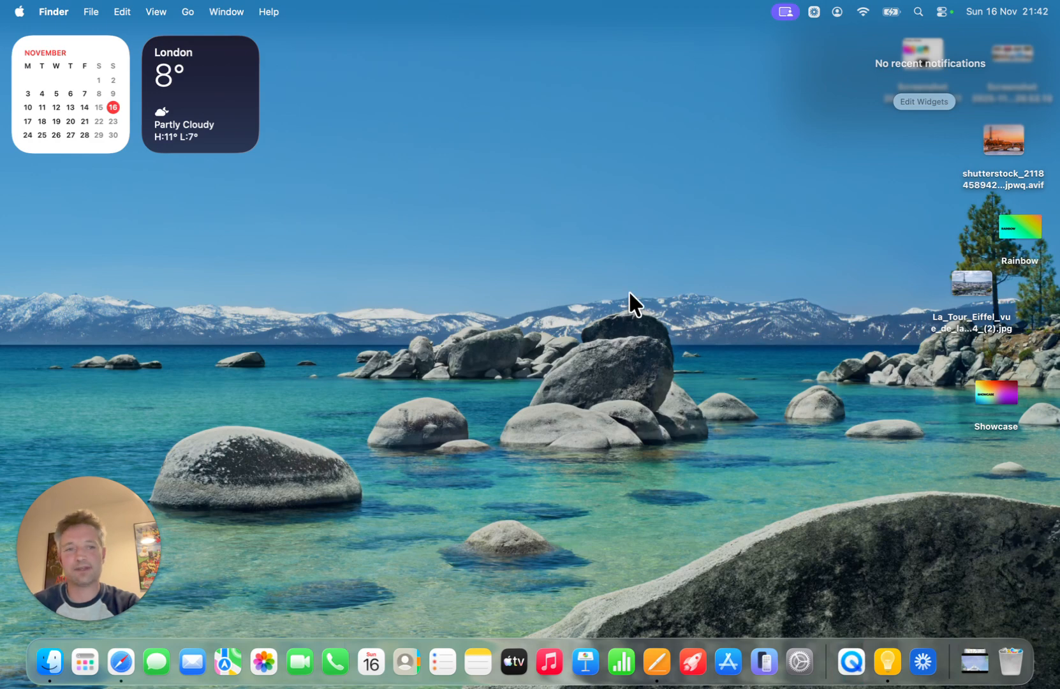
click(1015, 6)
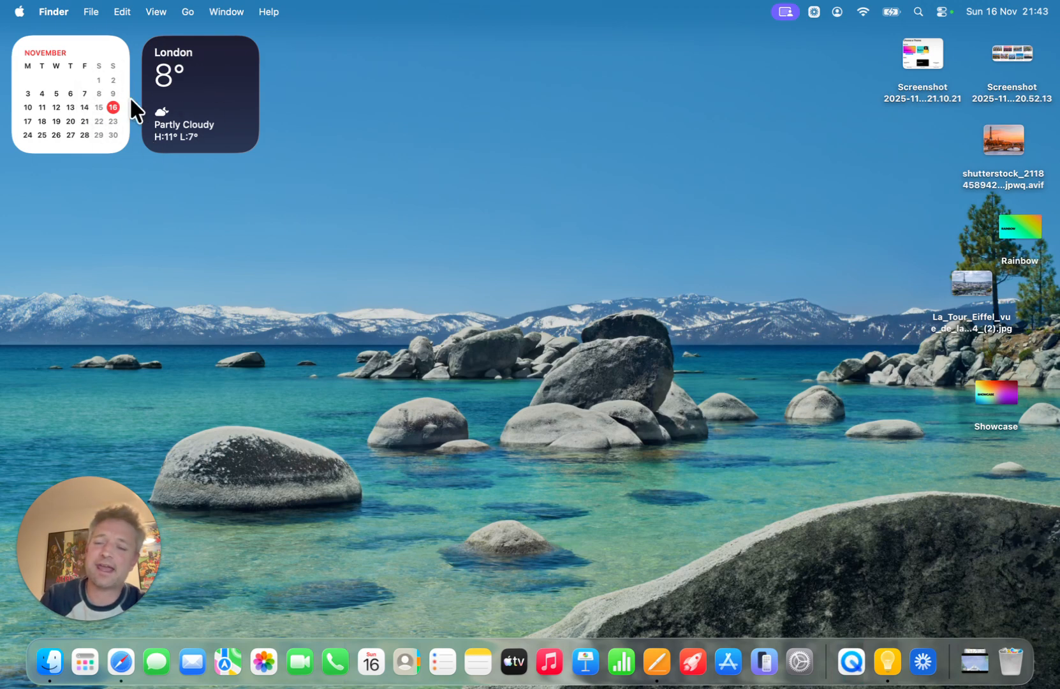
Set the London weather forecast widget on the desktop to the Medium size.
right_click(189, 102)
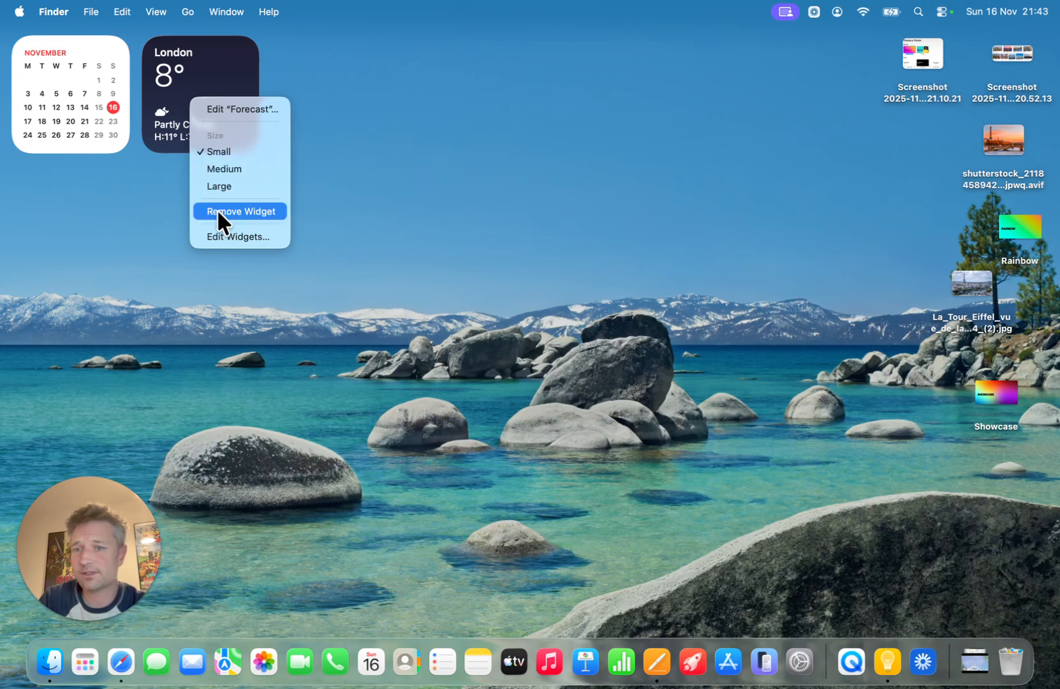
click(243, 168)
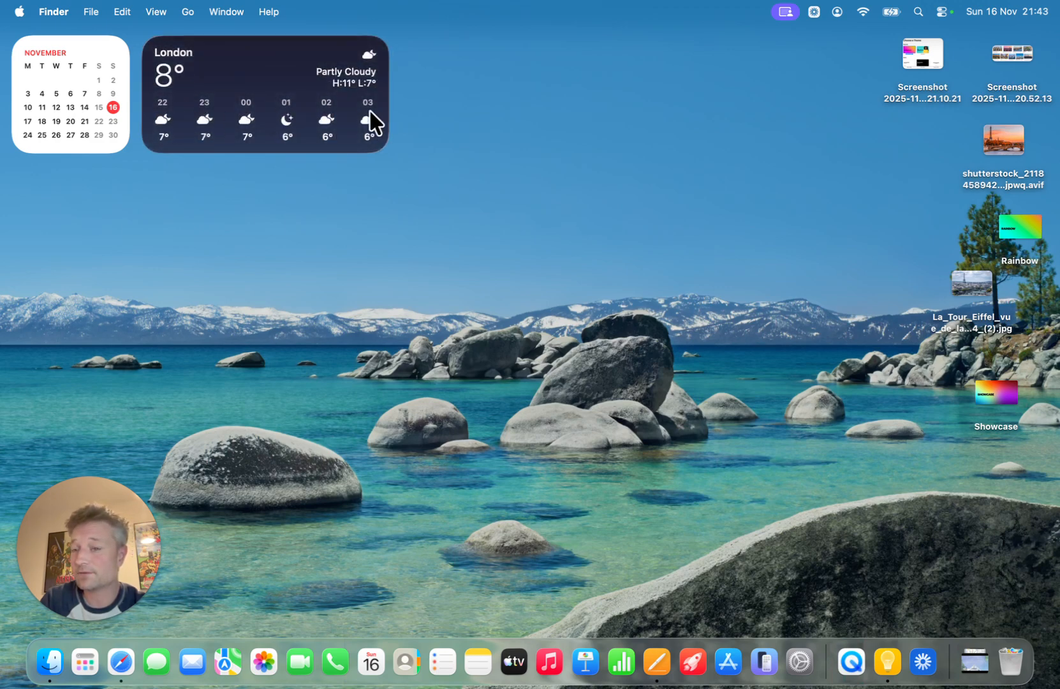
View the options offered for the calendar widget and for the London forecast widget on the desktop.
right_click(52, 89)
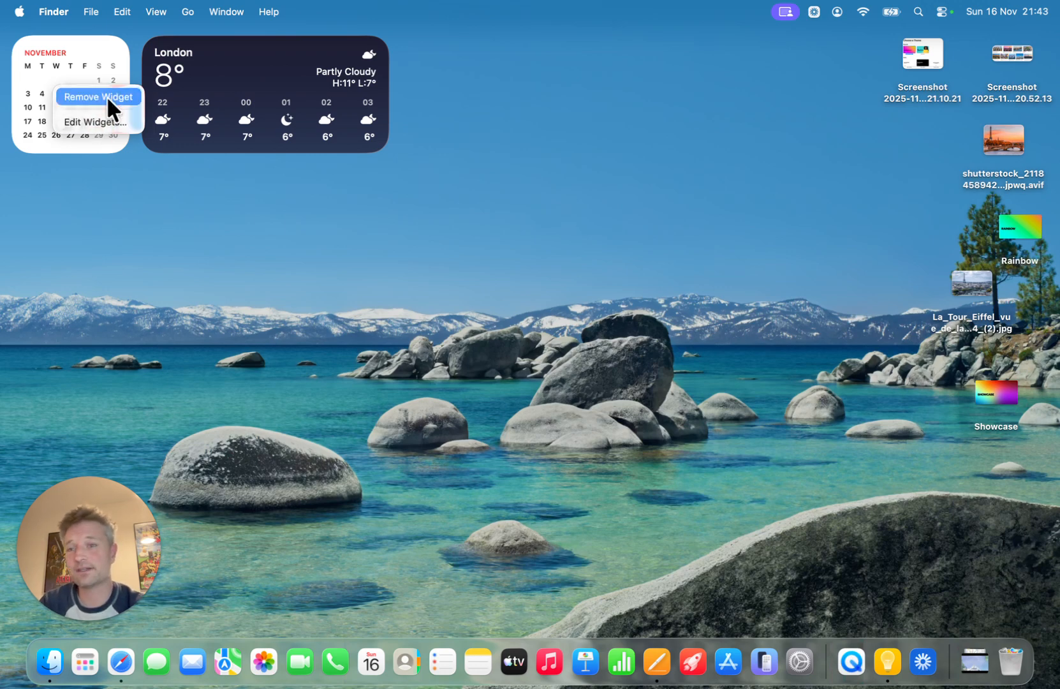
right_click(250, 70)
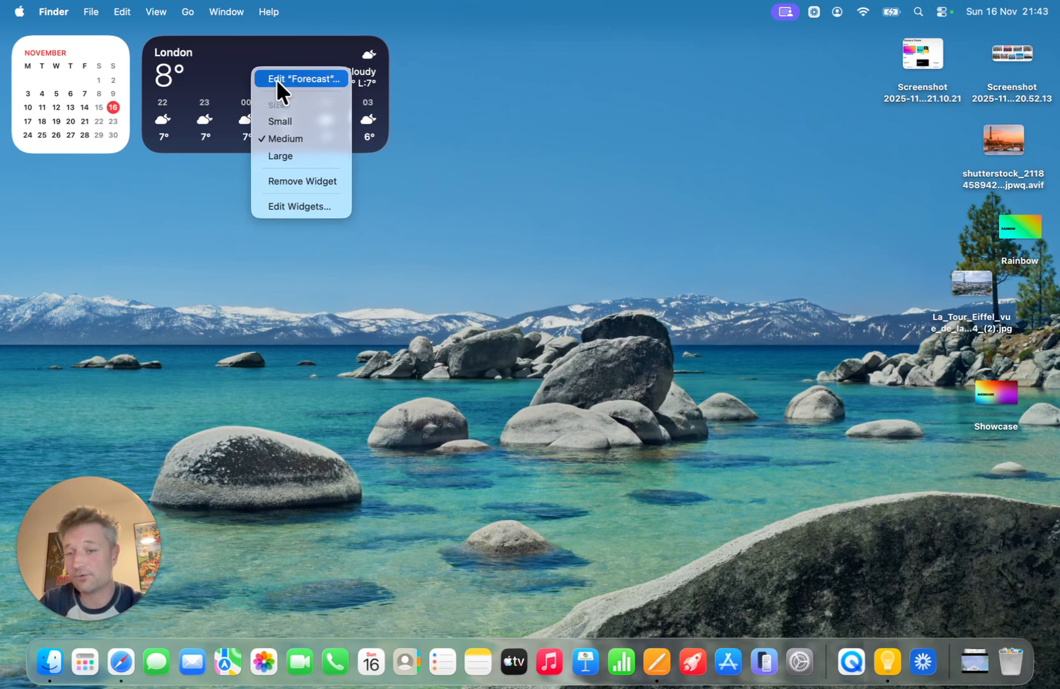
Open the widget gallery from the calendar widget, browse its suggestions and Calendar widgets, and close the gallery without adding any.
right_click(77, 79)
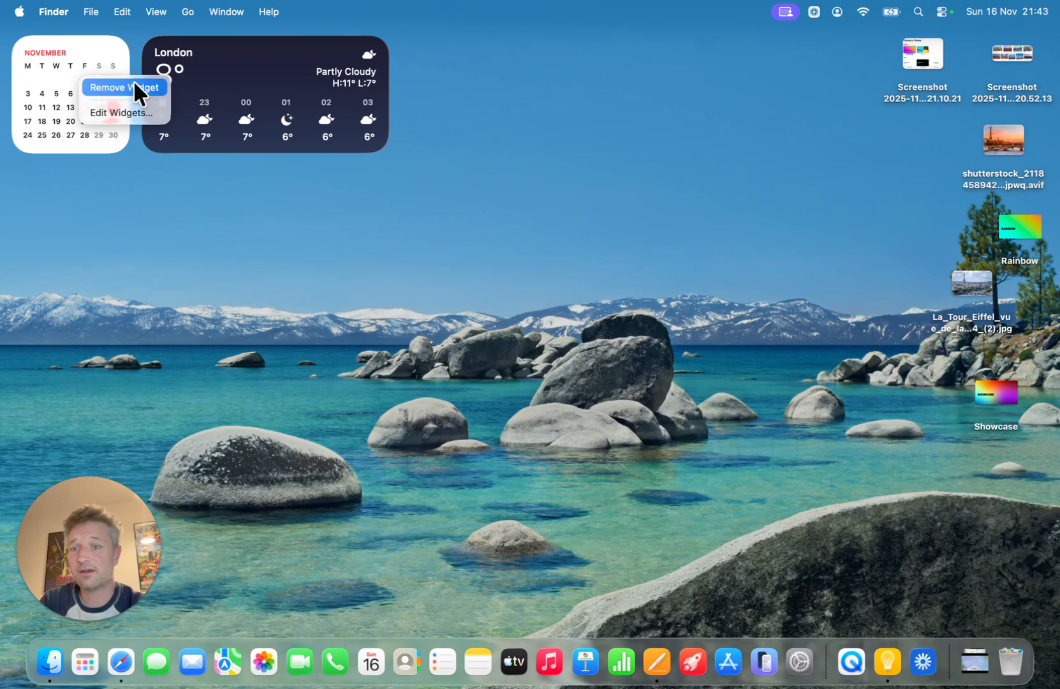
click(115, 115)
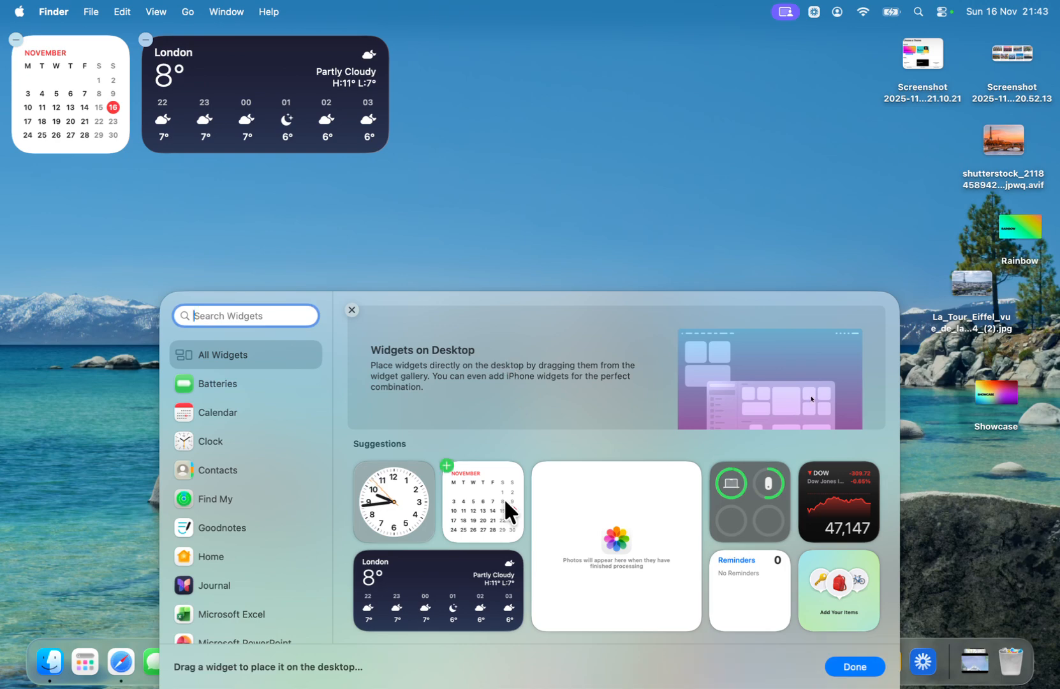
scroll(503, 501, down, 5)
scroll(498, 511, up, 3)
scroll(498, 511, down, 6)
scroll(497, 512, up, 6)
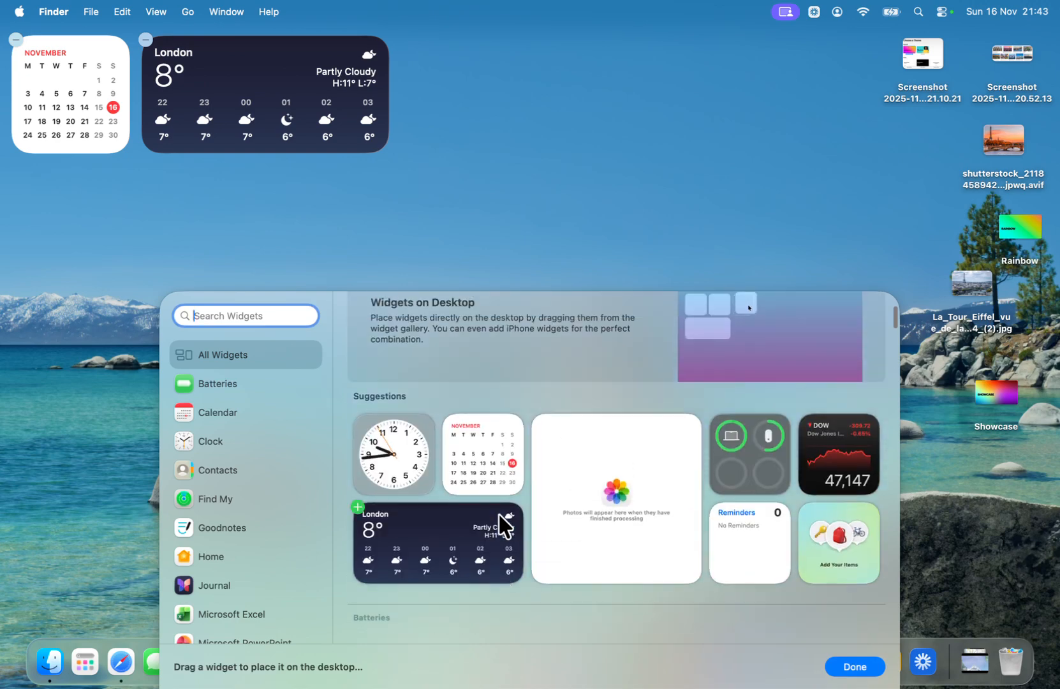
mouse_move(467, 457)
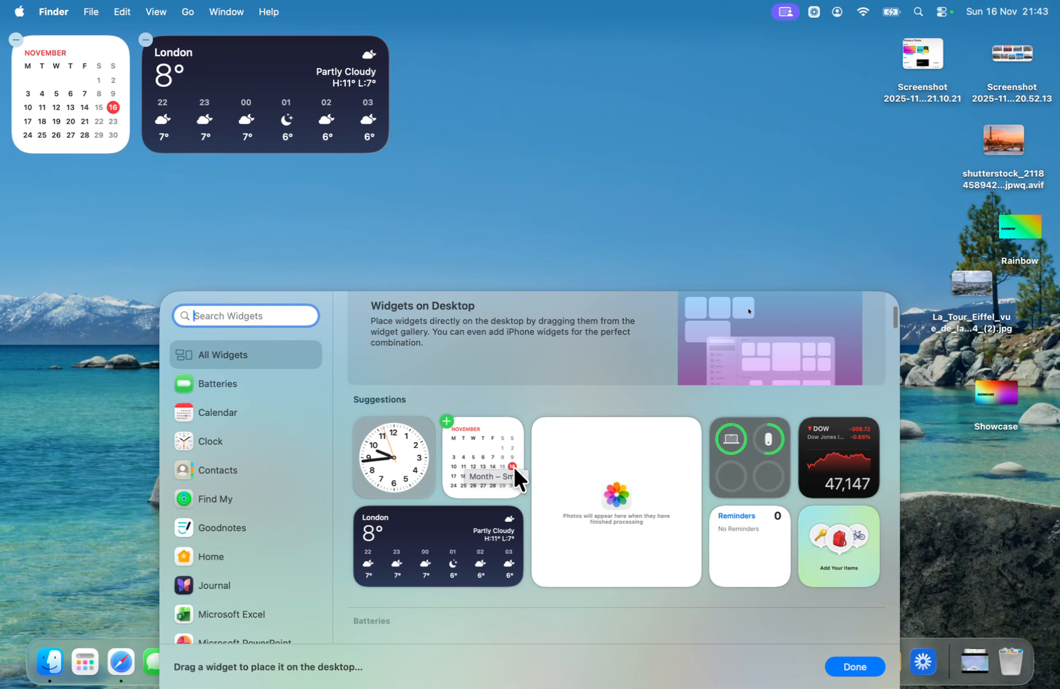
scroll(514, 468, down, 8)
scroll(513, 465, up, 2)
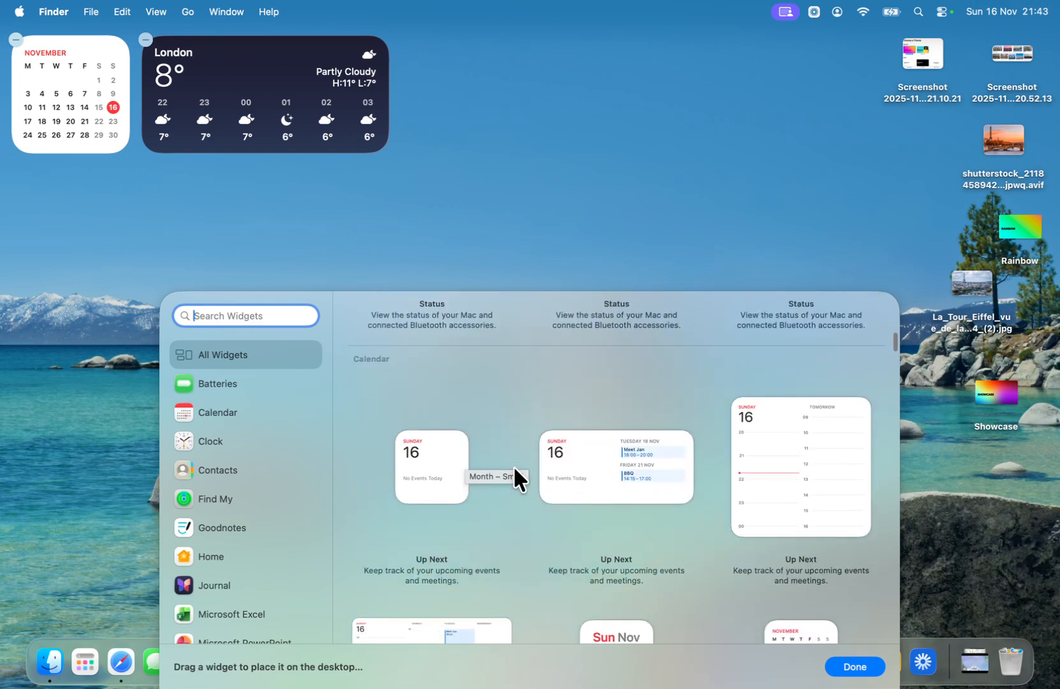
mouse_move(665, 480)
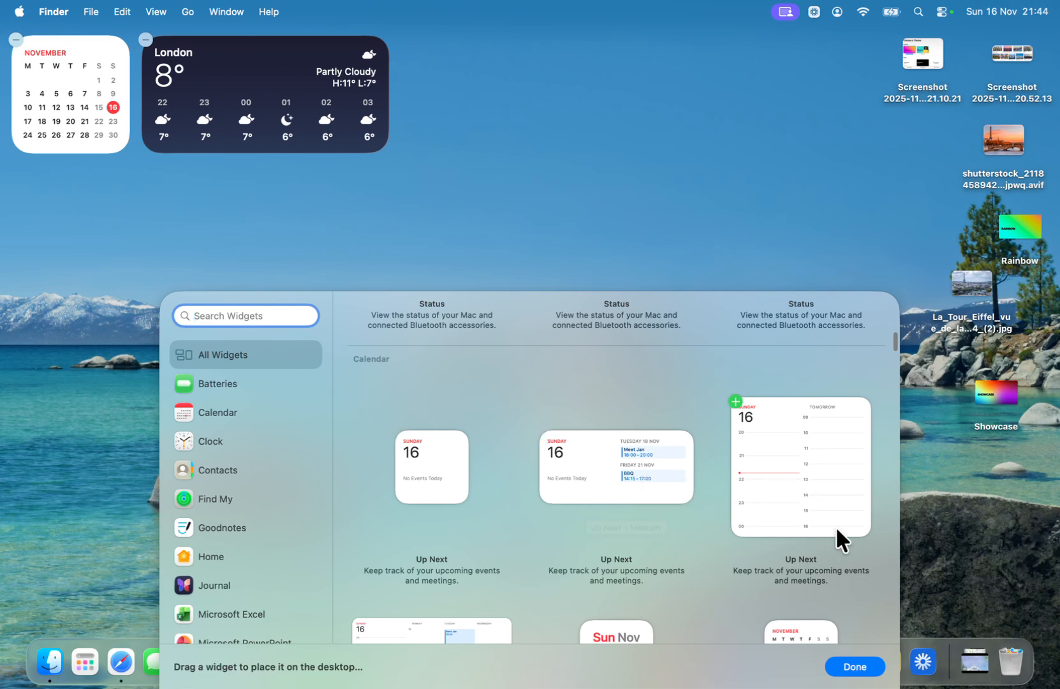
click(858, 669)
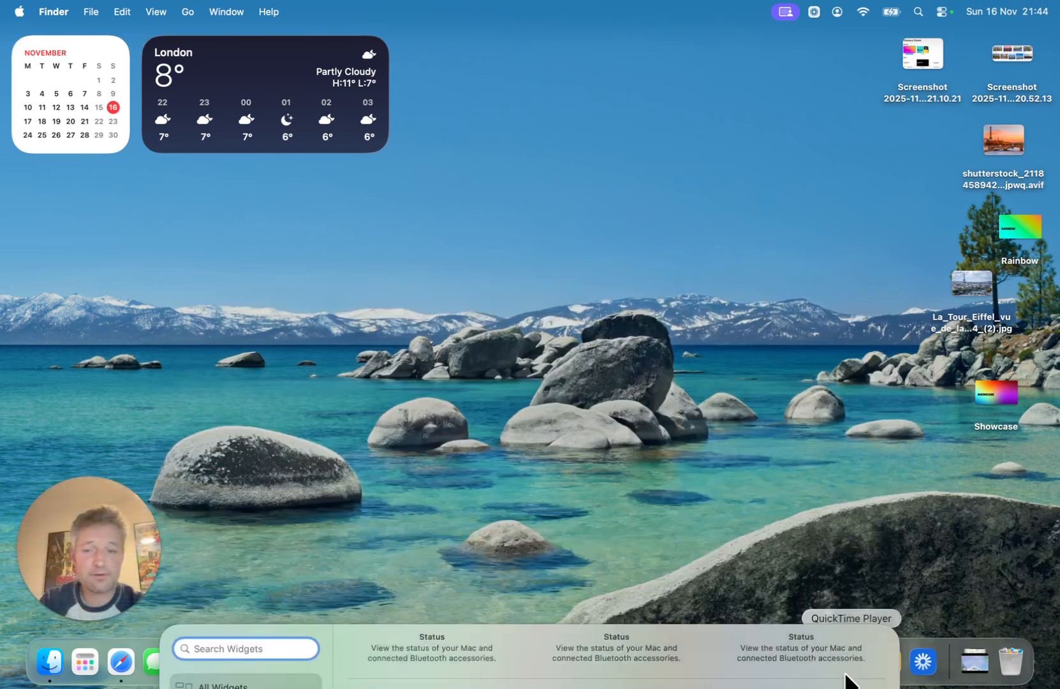
Open the widget gallery from the desktop calendar widget and browse through all the widgets offered, down to the Stocks, Tips and Weather widgets.
right_click(73, 95)
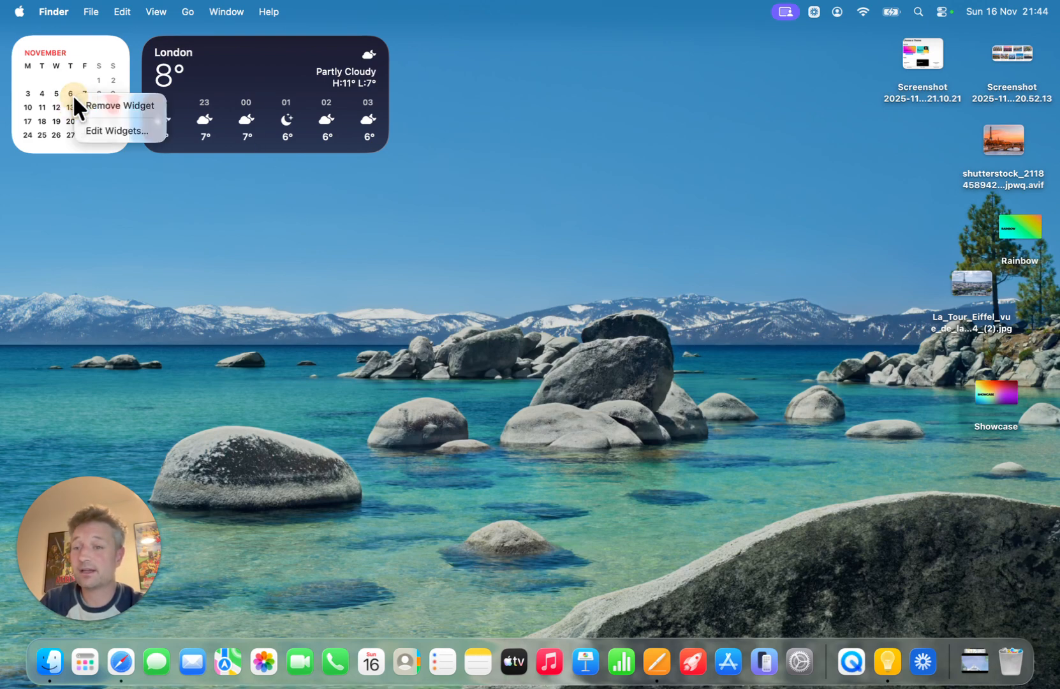
click(103, 131)
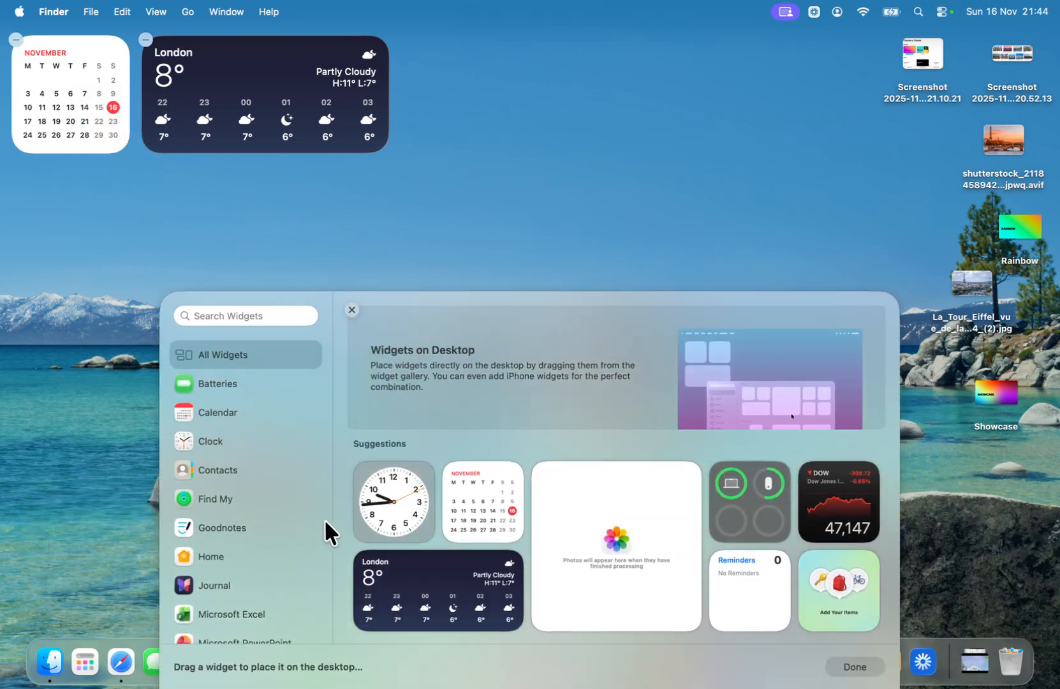
scroll(326, 522, down, 4)
scroll(326, 522, up, 4)
scroll(496, 528, down, 15)
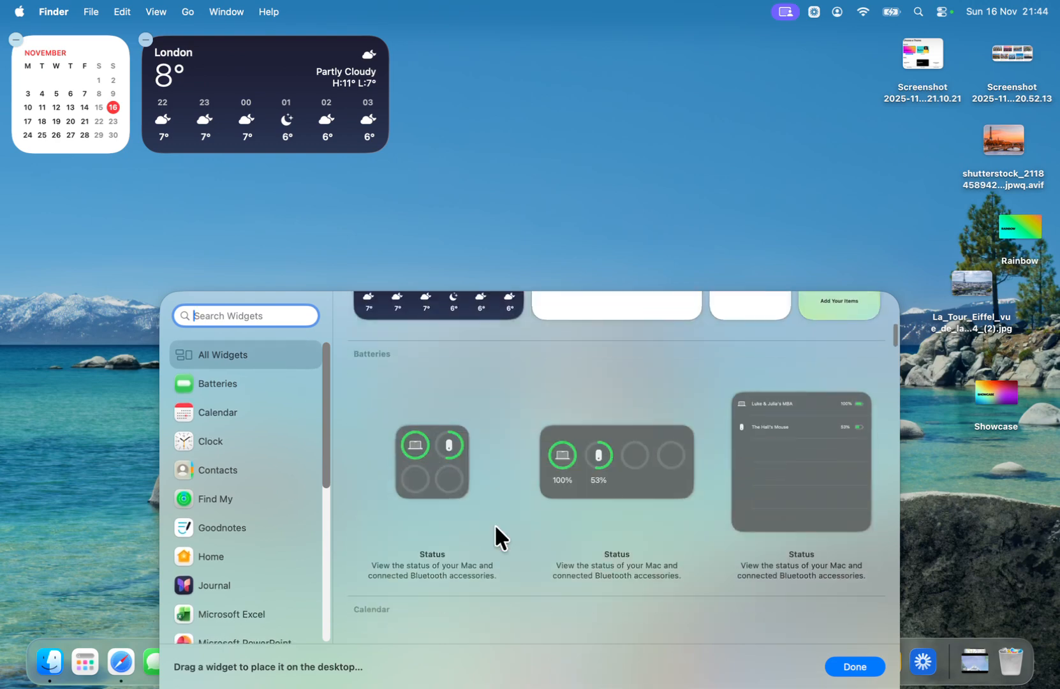
scroll(496, 537, down, 15)
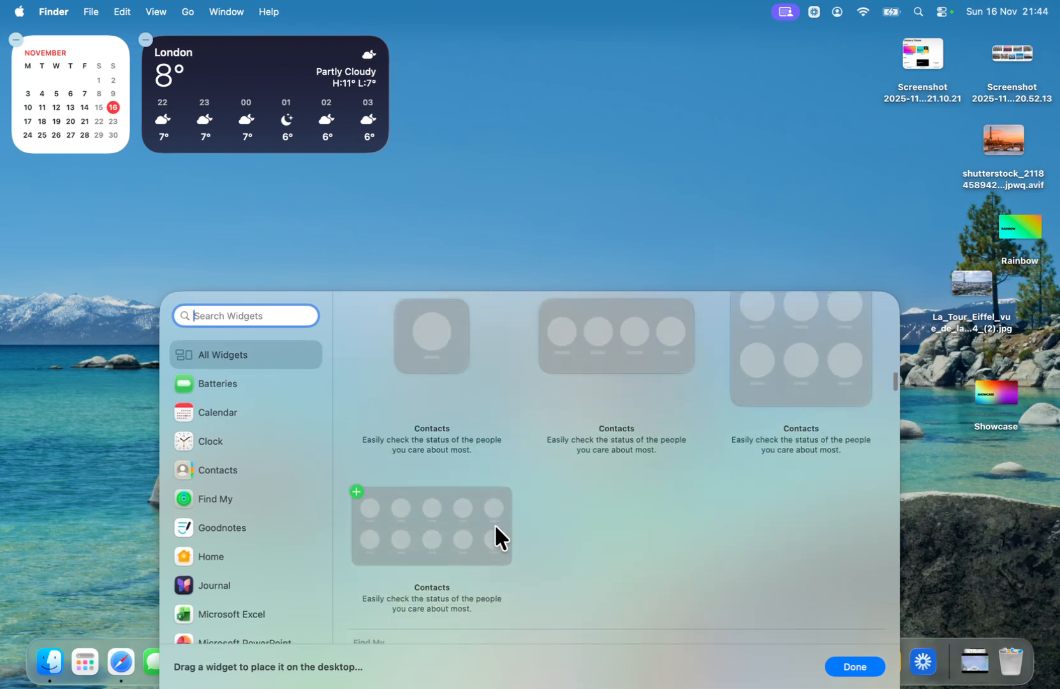
scroll(494, 538, down, 15)
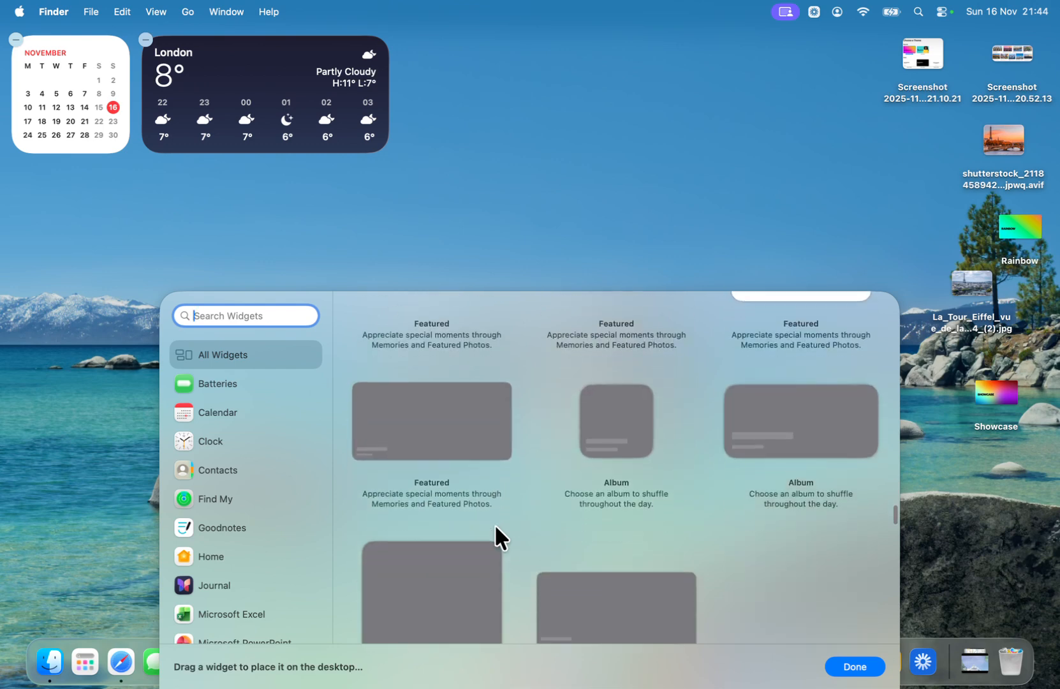
scroll(494, 538, down, 15)
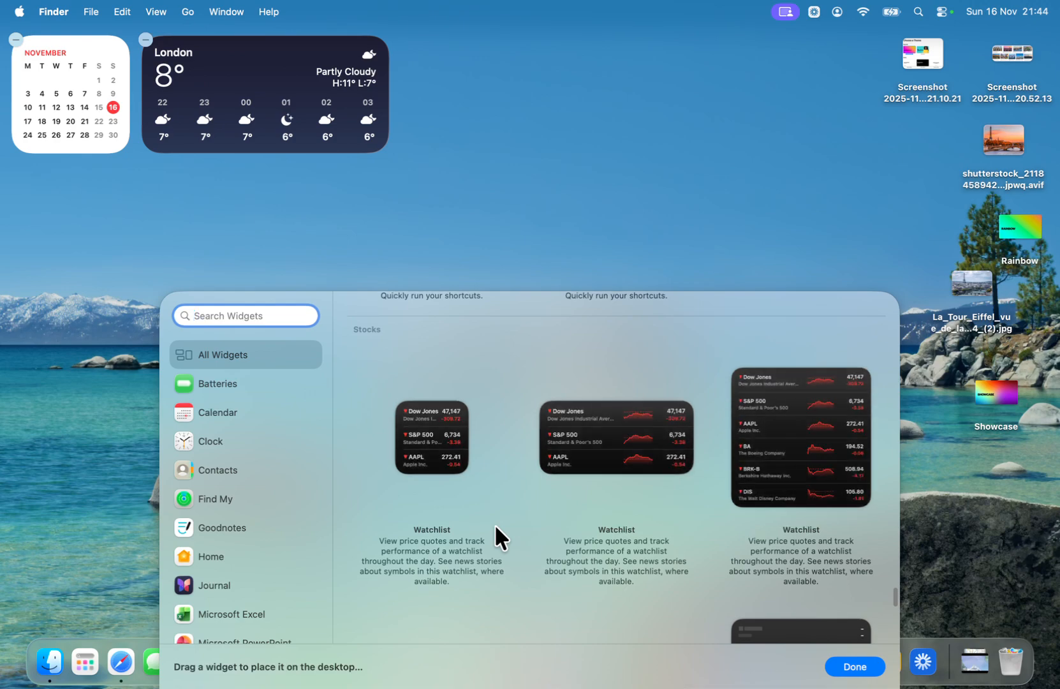
scroll(494, 527, down, 10)
scroll(495, 527, down, 10)
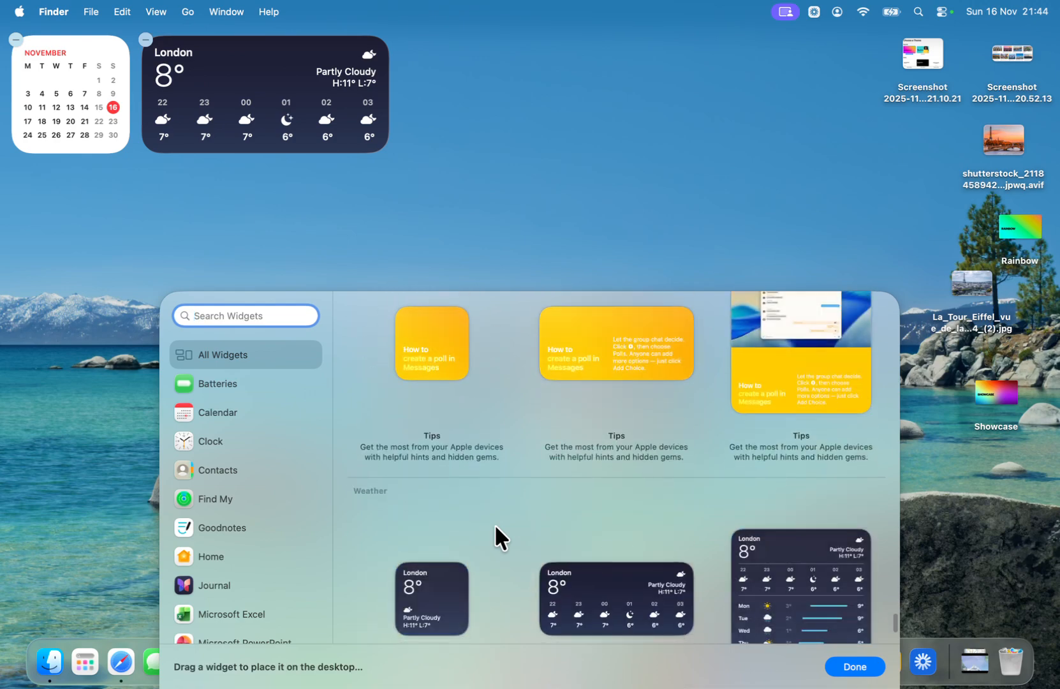
scroll(494, 523, up, 8)
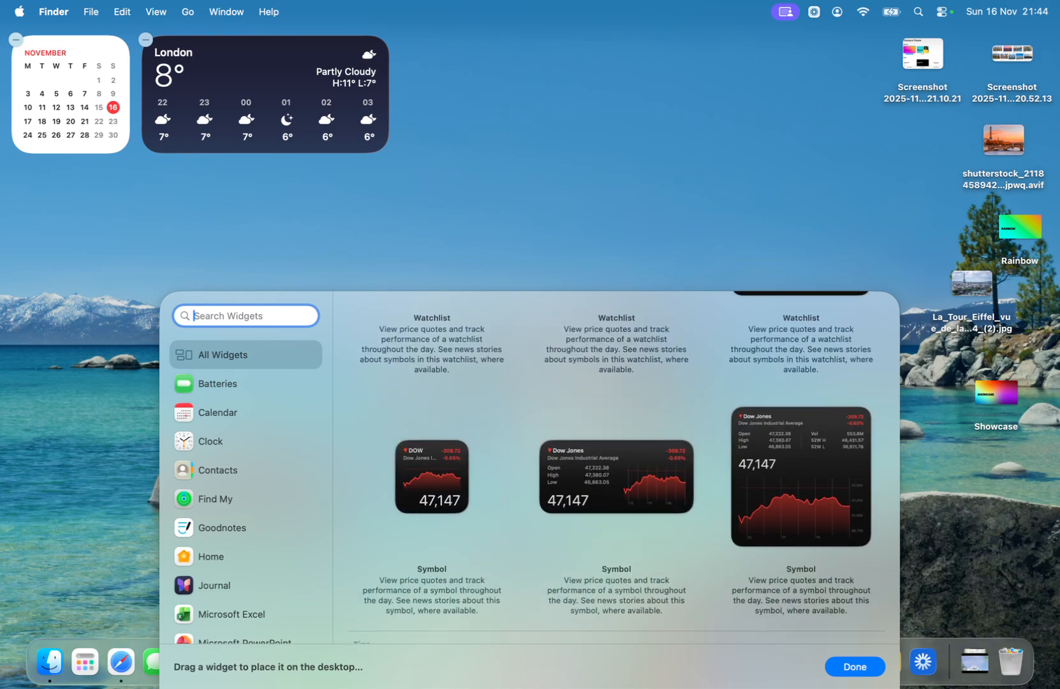
Search the widget gallery for "scree", add the small Screen Time Daily Activity widget to the desktop, and close the gallery.
text(scree)
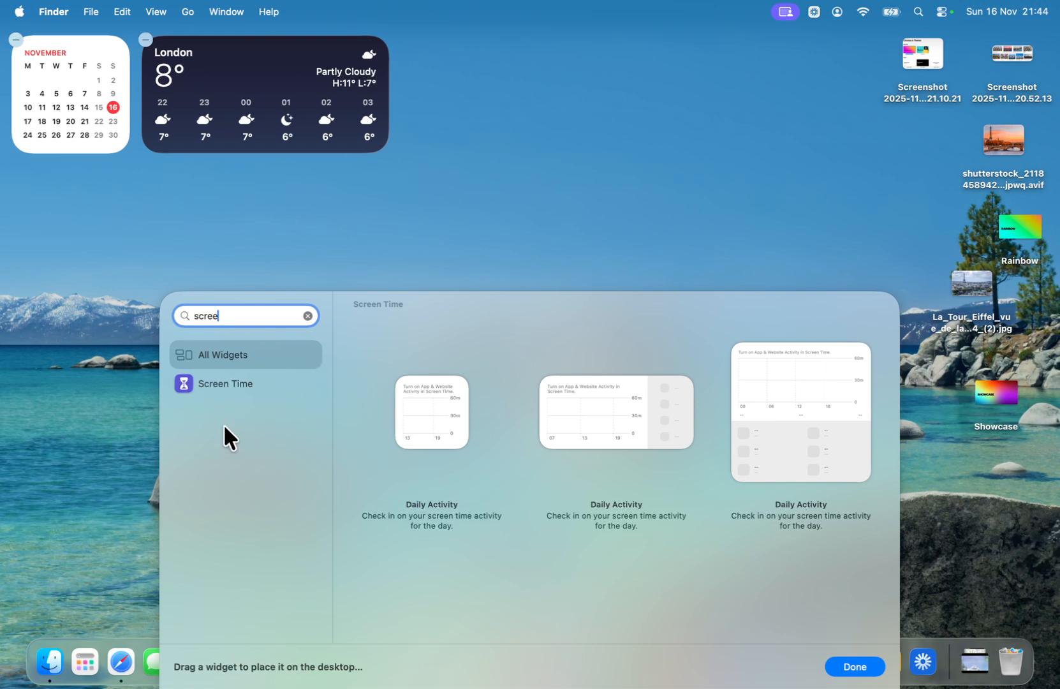
click(236, 381)
mouse_move(455, 429)
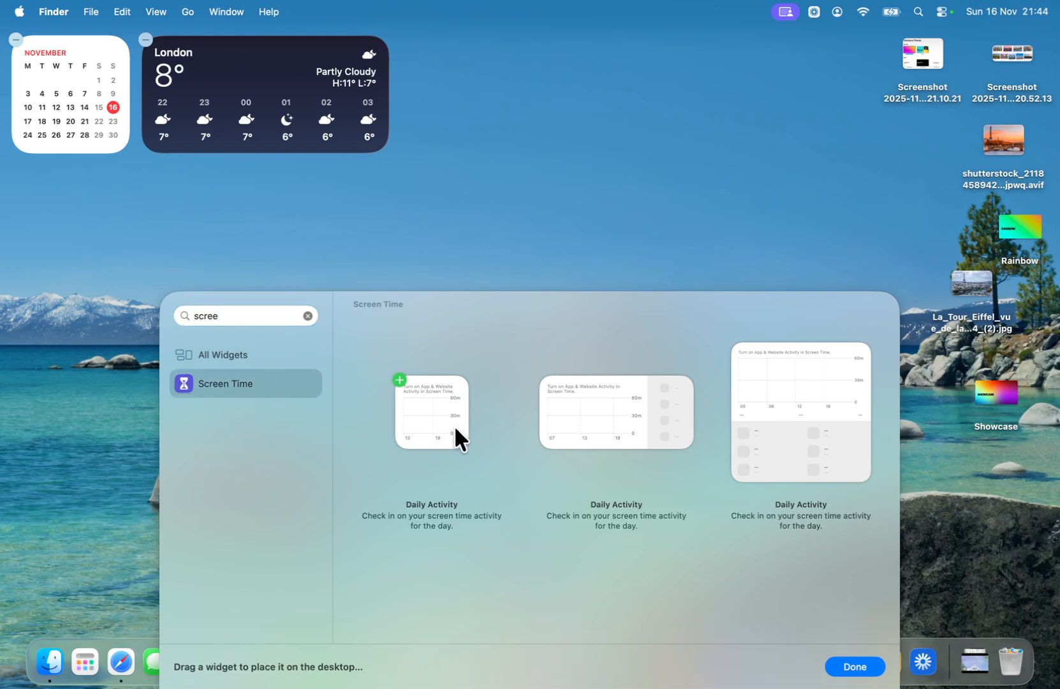
click(434, 418)
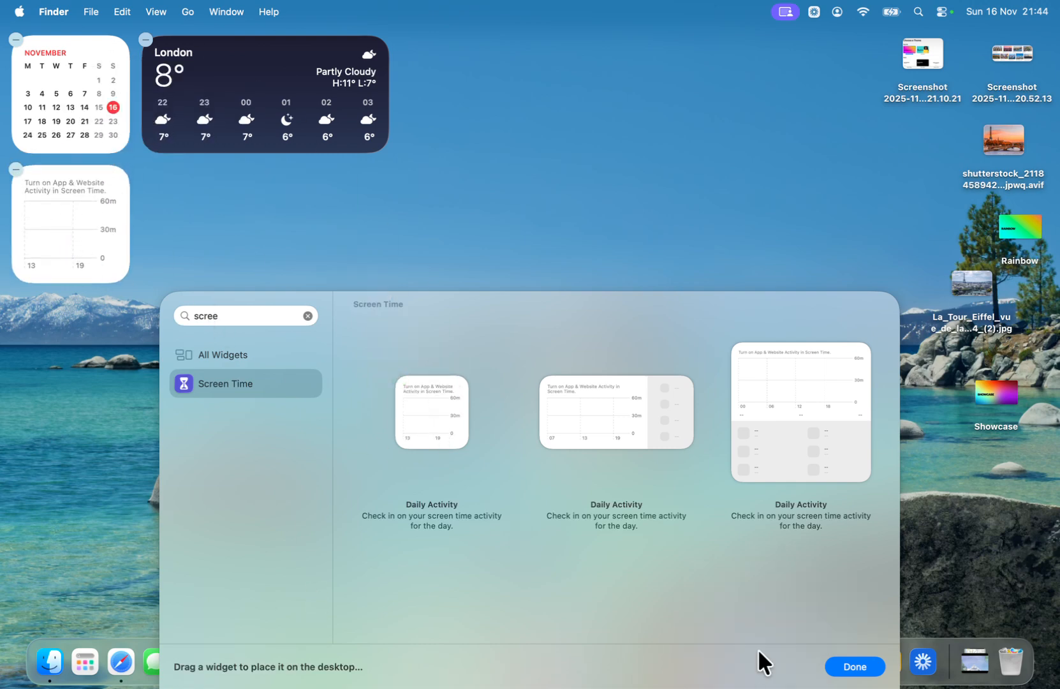
click(854, 667)
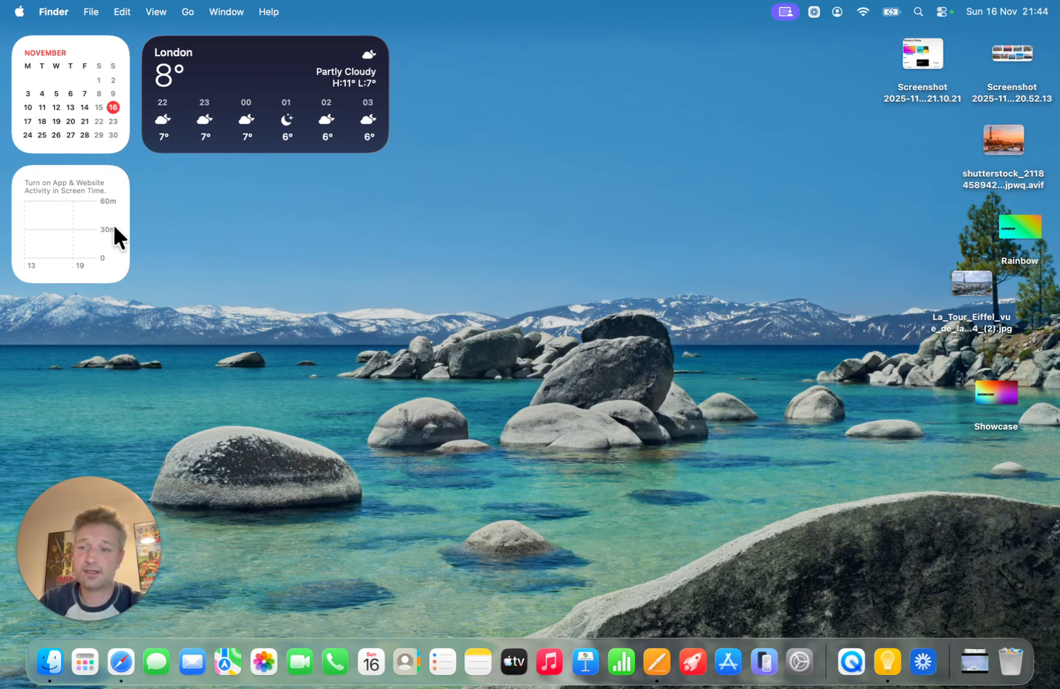
Move the Daily Activity widget to the right of the London forecast widget, and remove it from the desktop.
drag(88, 227, 472, 115)
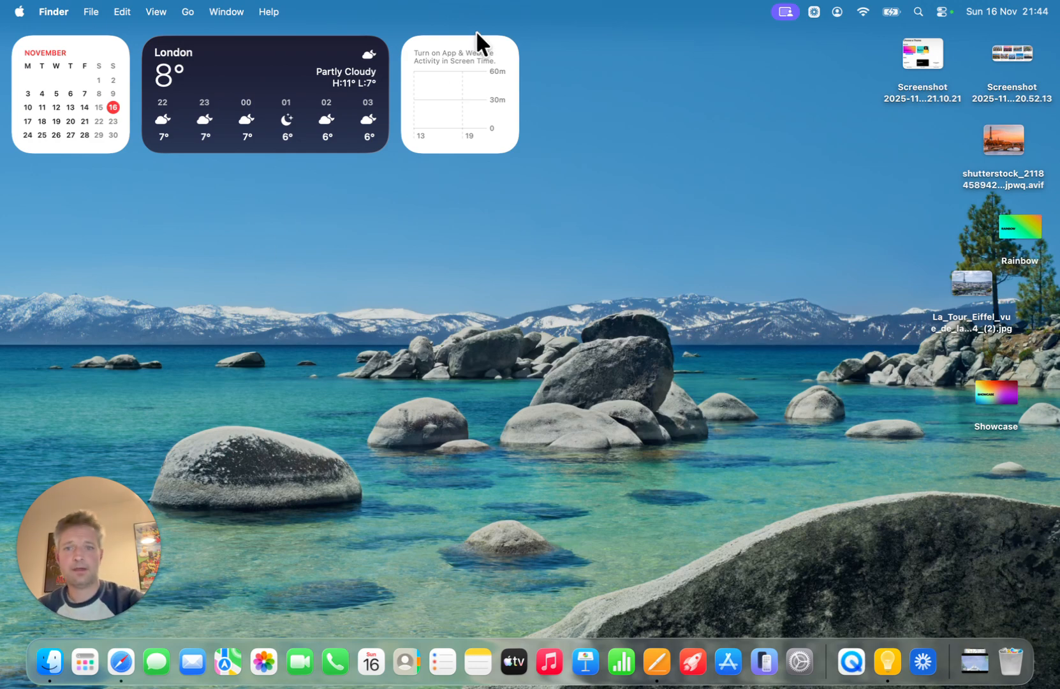
right_click(435, 69)
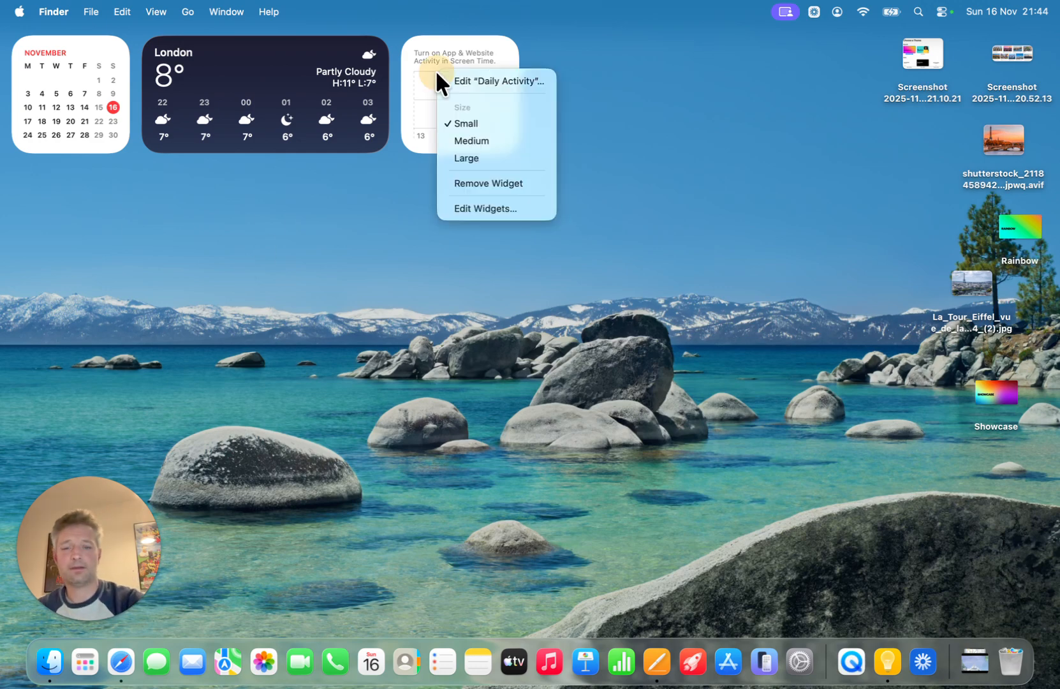
click(485, 182)
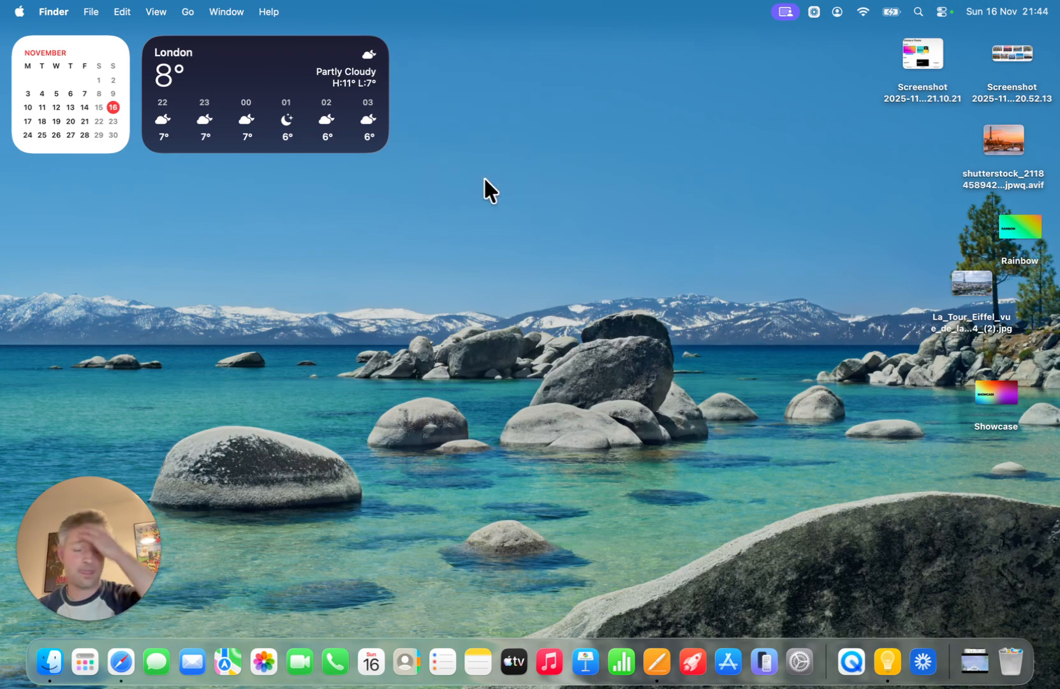